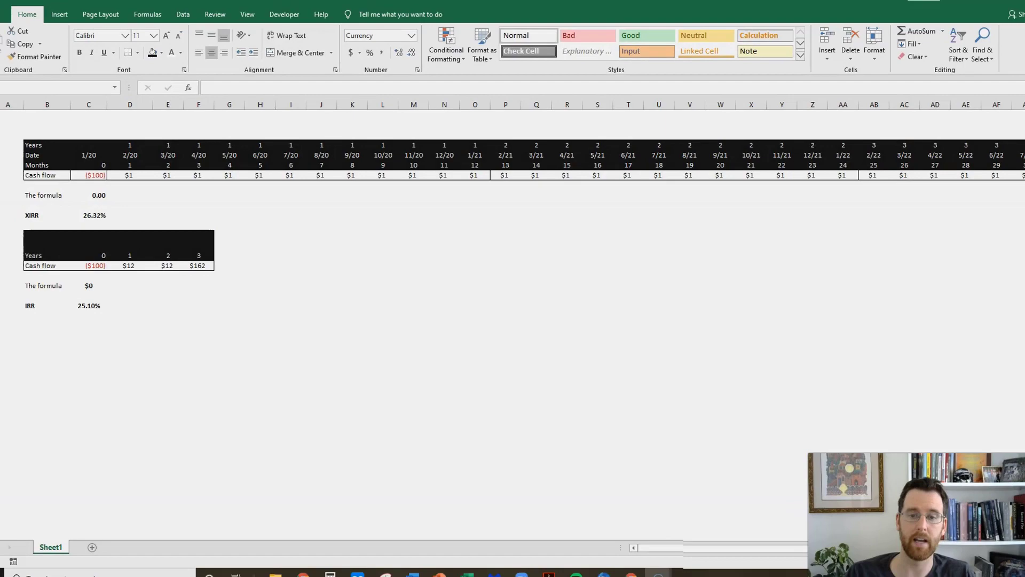
- Review the IRR and XIRR check cells and the C9 total, moving to the row 7 monthly cash flows
key("shift+Right")
key("shift+Right")
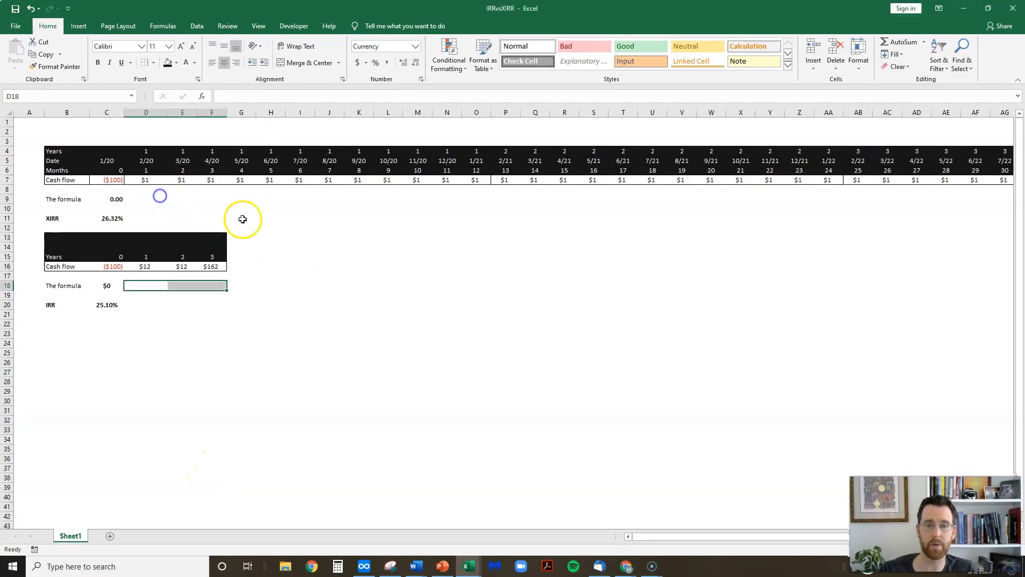
left_click(147, 202)
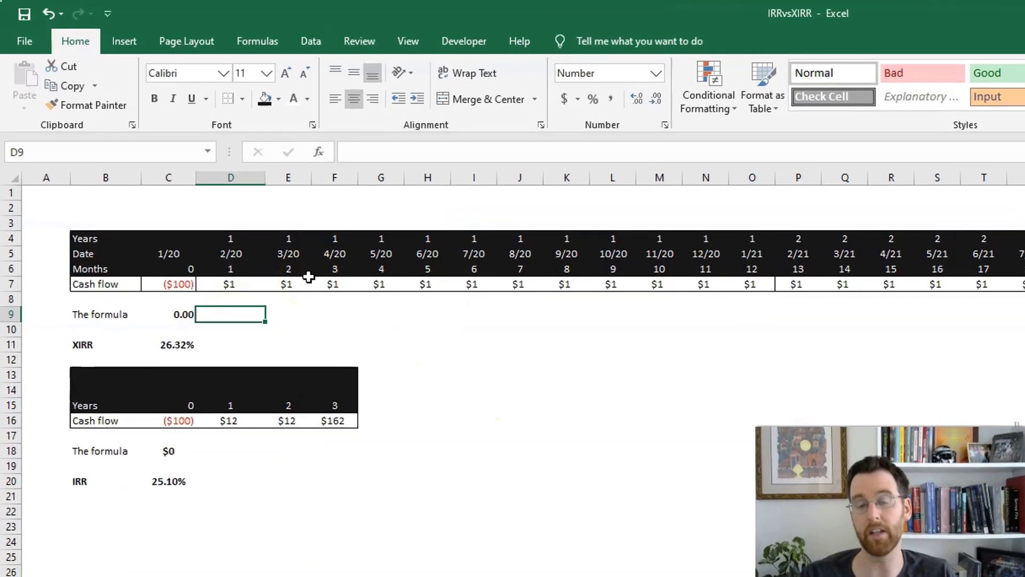
key("Left")
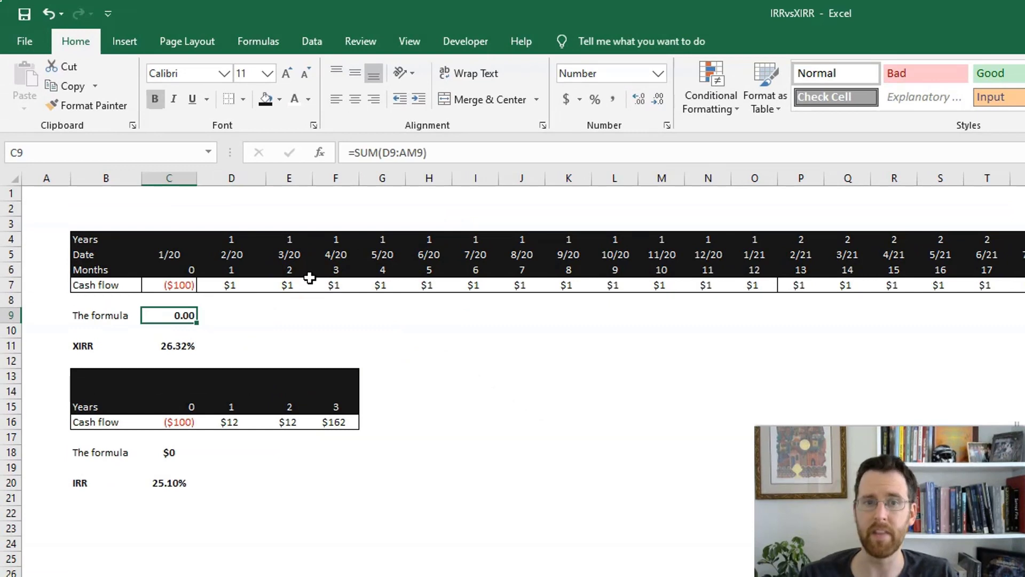
key("Up")
key("Up")
key("Right")
key("Right")
key("Right")
key("Right")
key("Right")
key("Right")
key("Right")
key("Right")
key("Right")
key("Right")
key("Right")
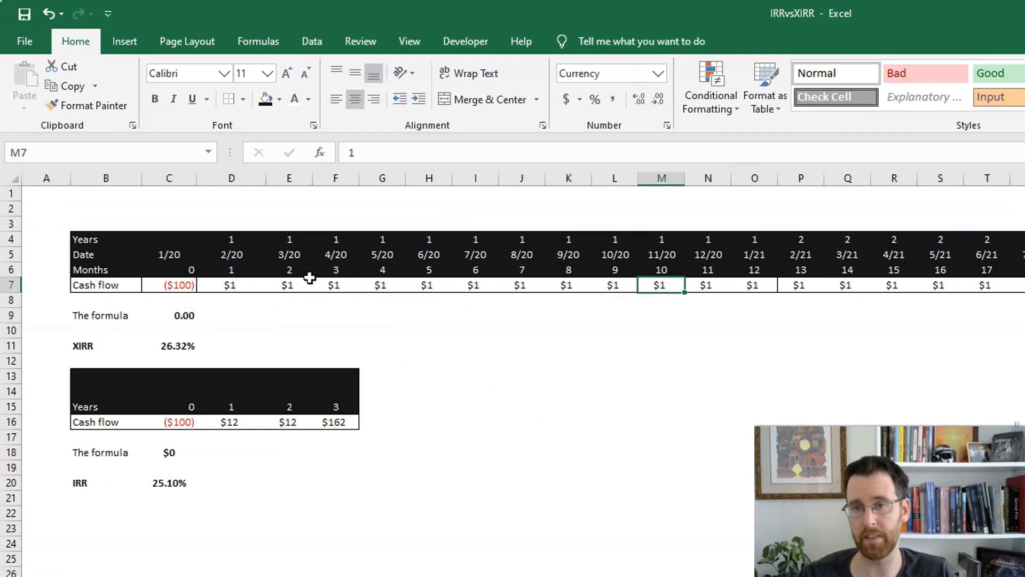
- Inspect the SUMIF ranges behind the year 1 annual cash flow without changing it
left_click(229, 424)
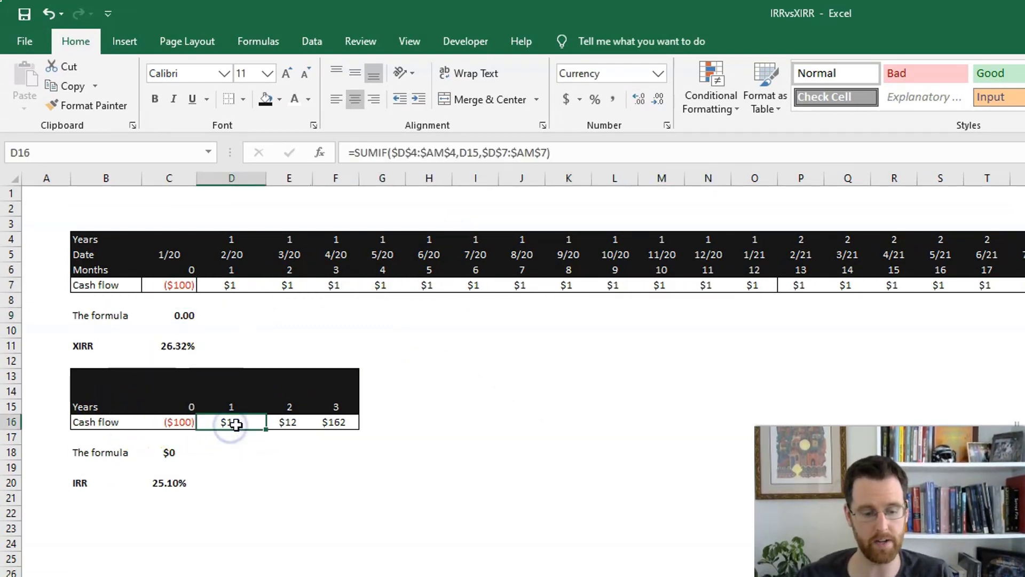
key("F2")
key("Escape")
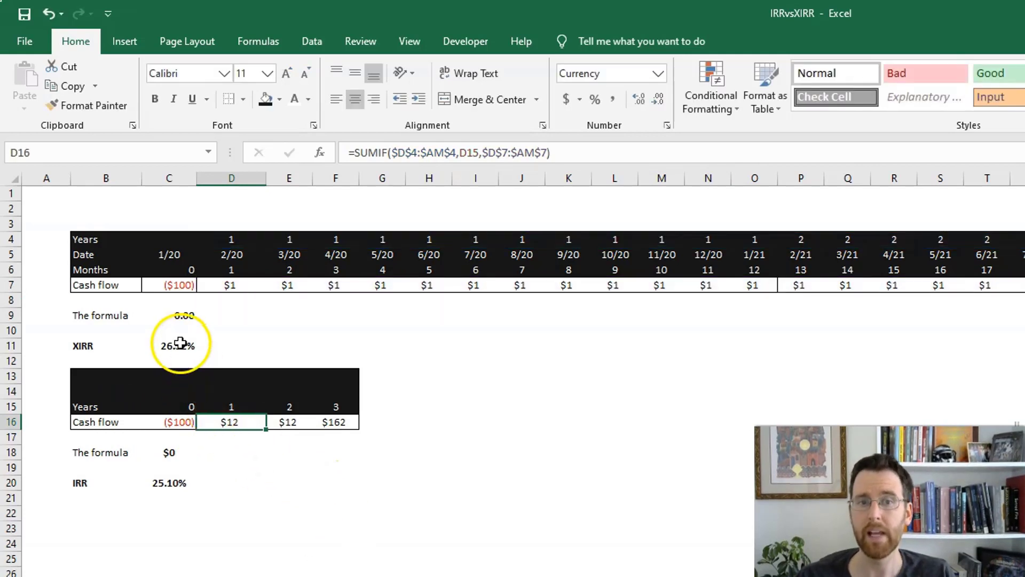
- Inspect the XIRR and IRR result formulas and the ranges each uses, leaving both unchanged
left_click(180, 345)
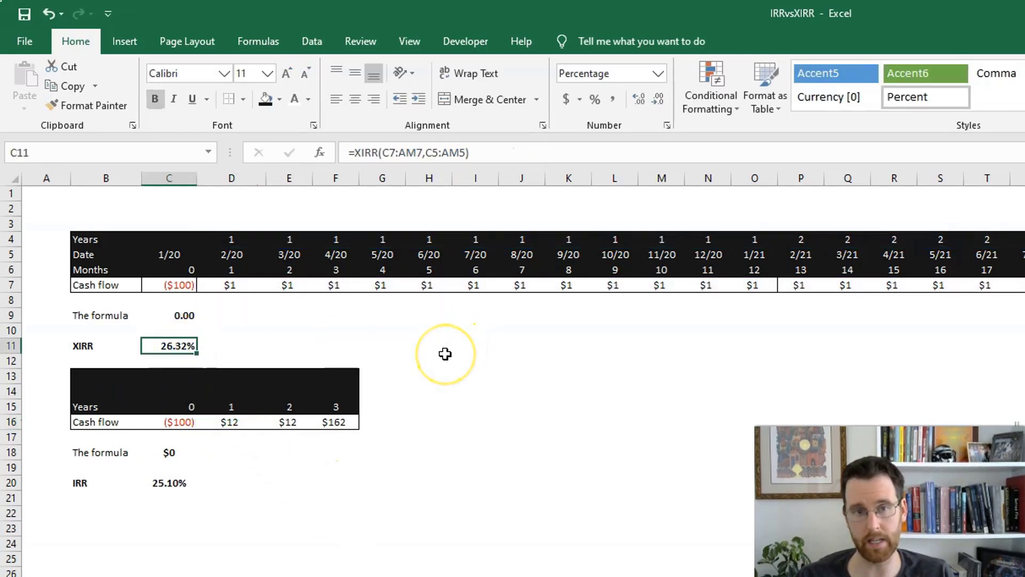
key("F2")
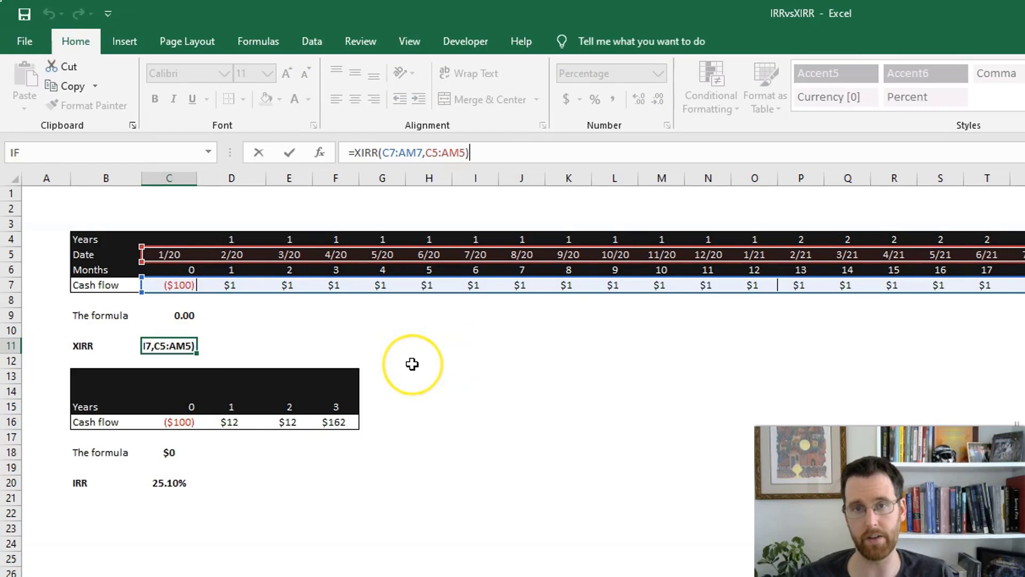
key("Return")
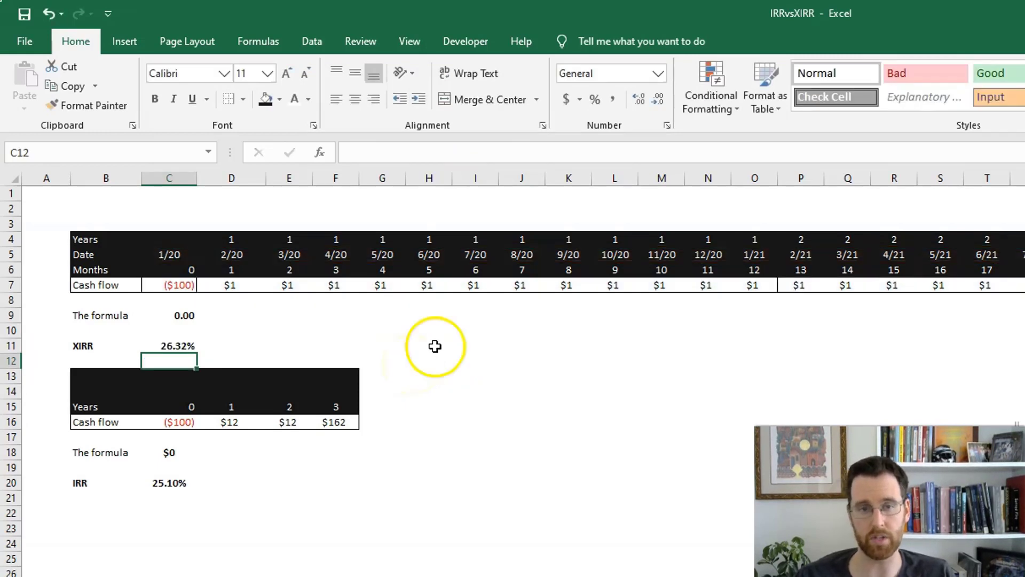
left_click(180, 483)
key("F2")
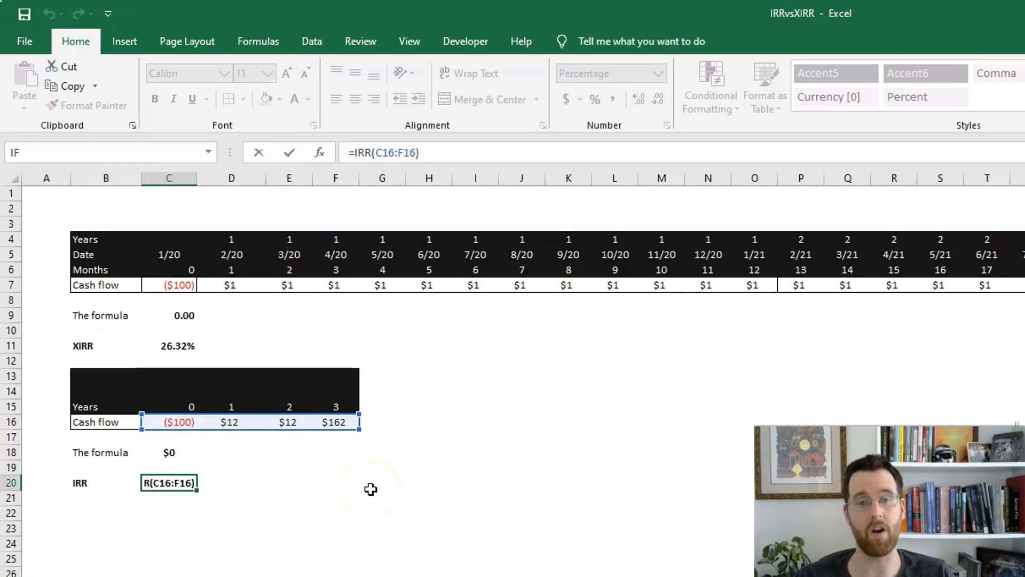
key("Escape")
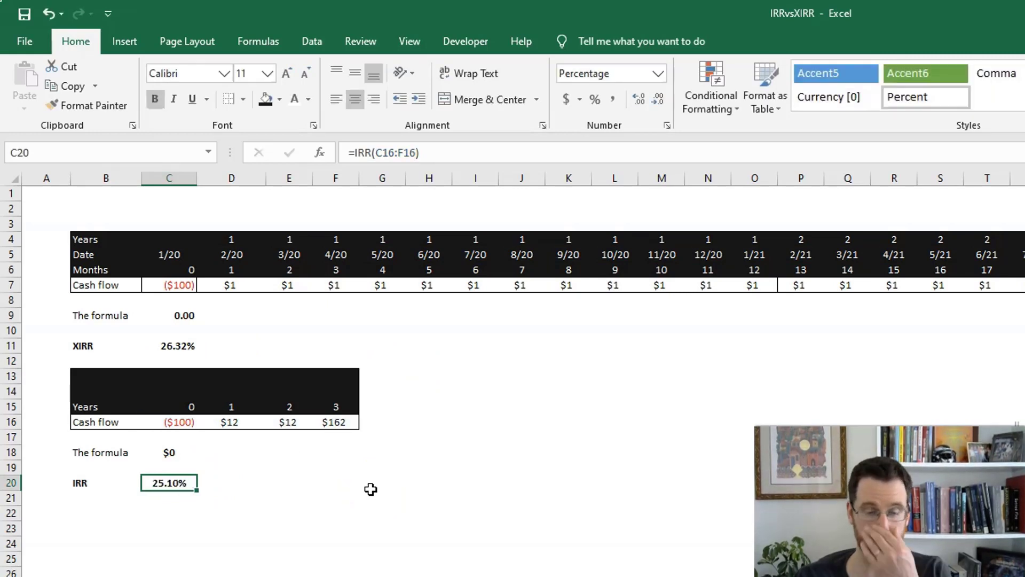
- Scan the first monthly cash flows, then return to the C9 check total
left_click(230, 333)
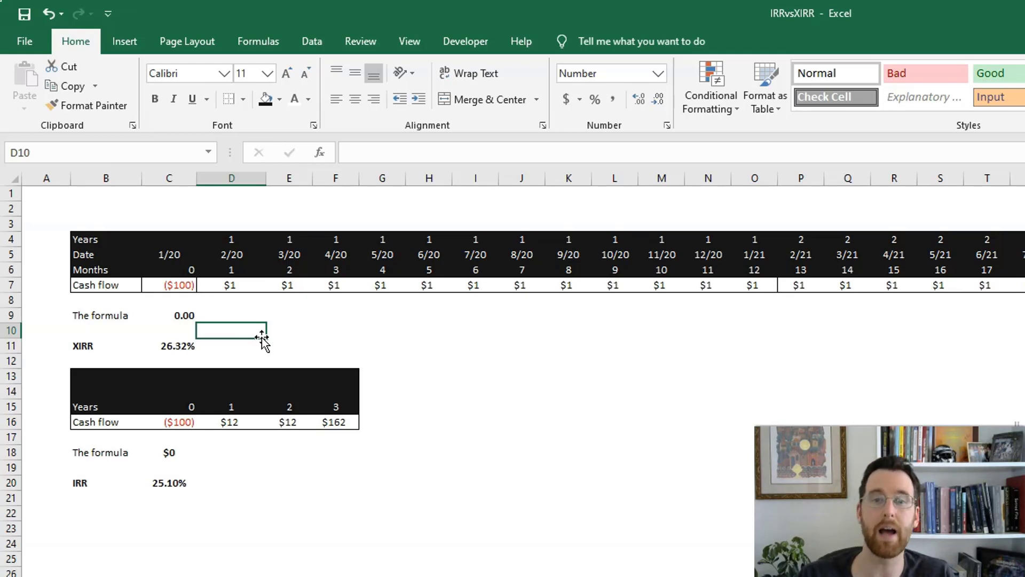
left_click(256, 283)
key("Right")
key("Right")
key("Right")
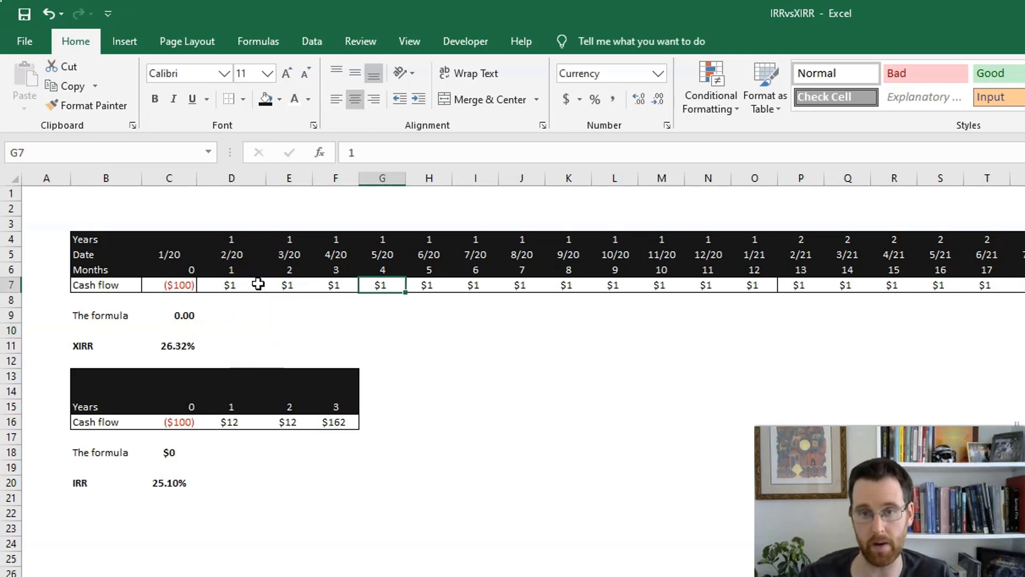
key("Right")
key("Right")
key("Right")
key("Right")
key("Right")
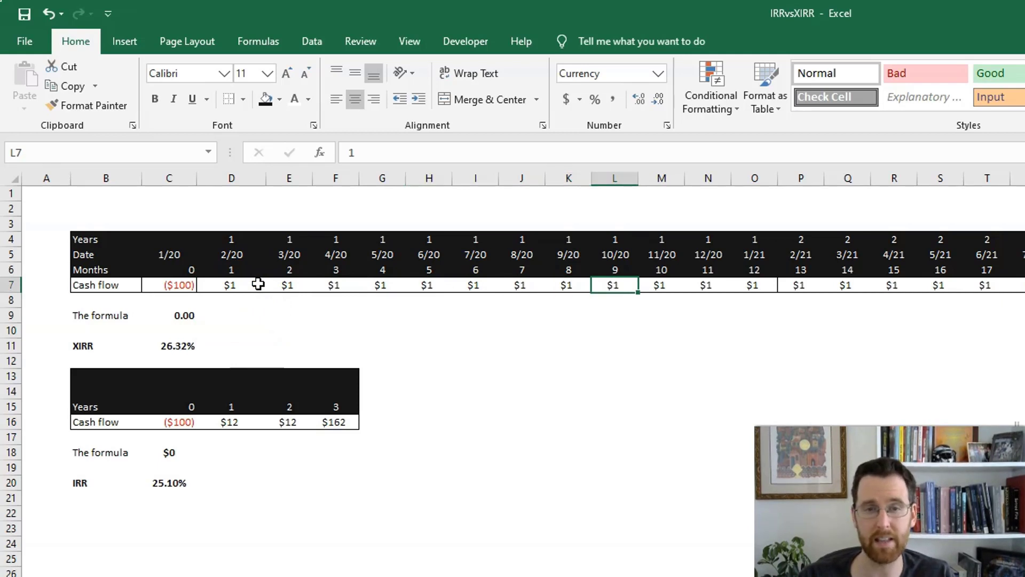
key("Down")
key("Down")
key("Down")
key("Left")
key("Left")
key("Left")
key("Left")
key("Left")
key("Left")
key("Left")
key("Left")
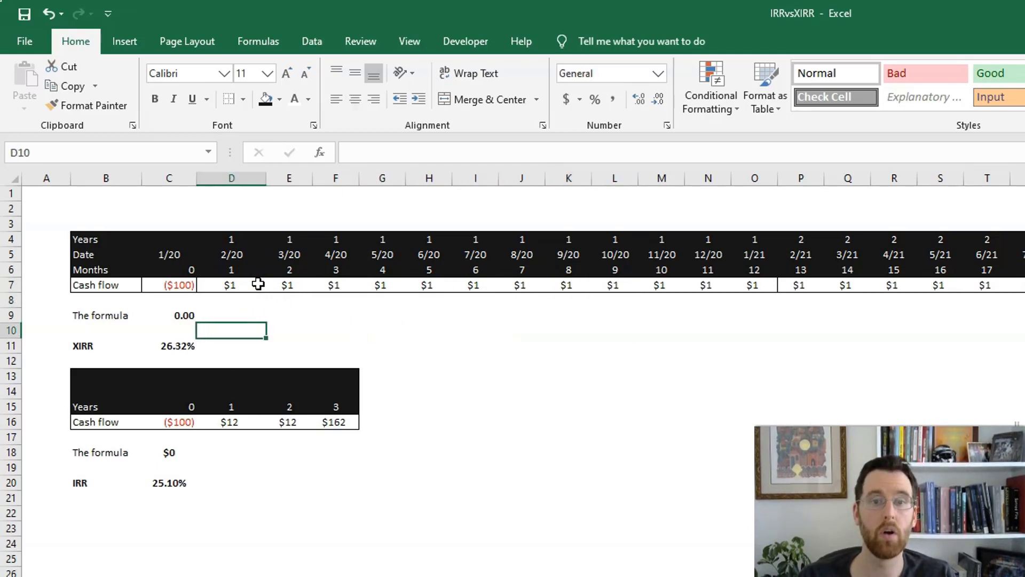
key("Up")
key("Left")
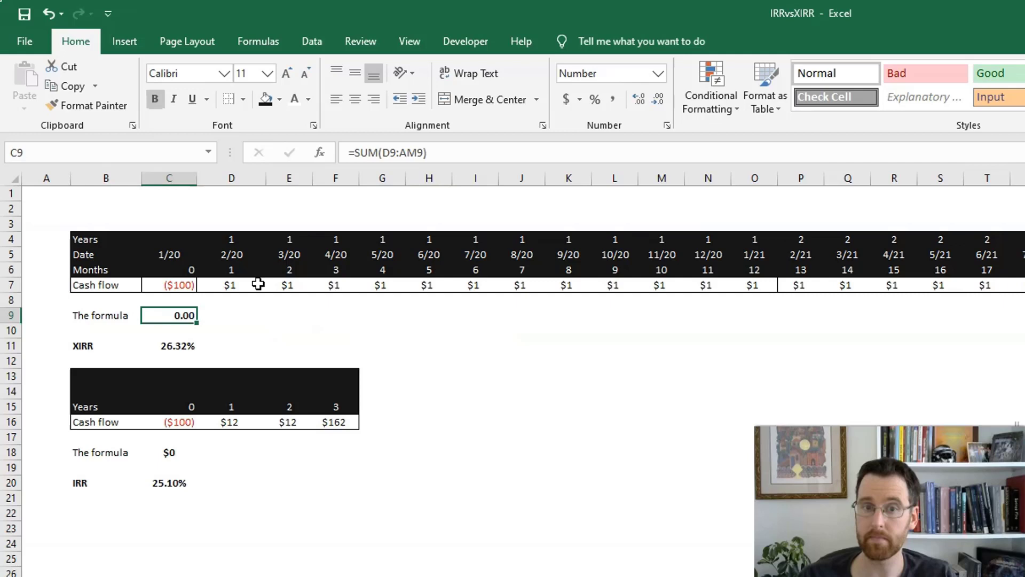
- Step along the empty XIRR check row 9 and settle back on D9
key("Right")
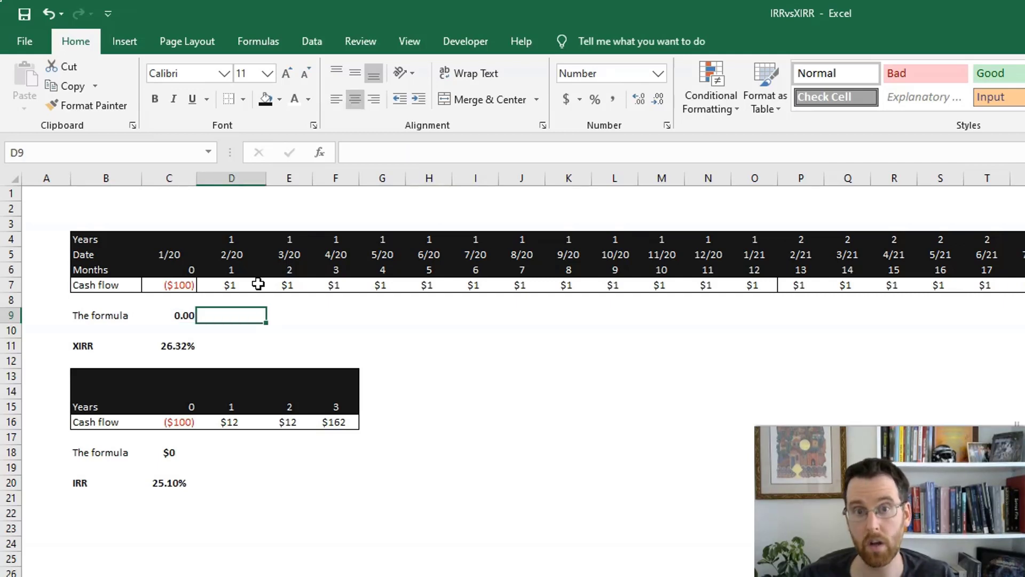
key("Right")
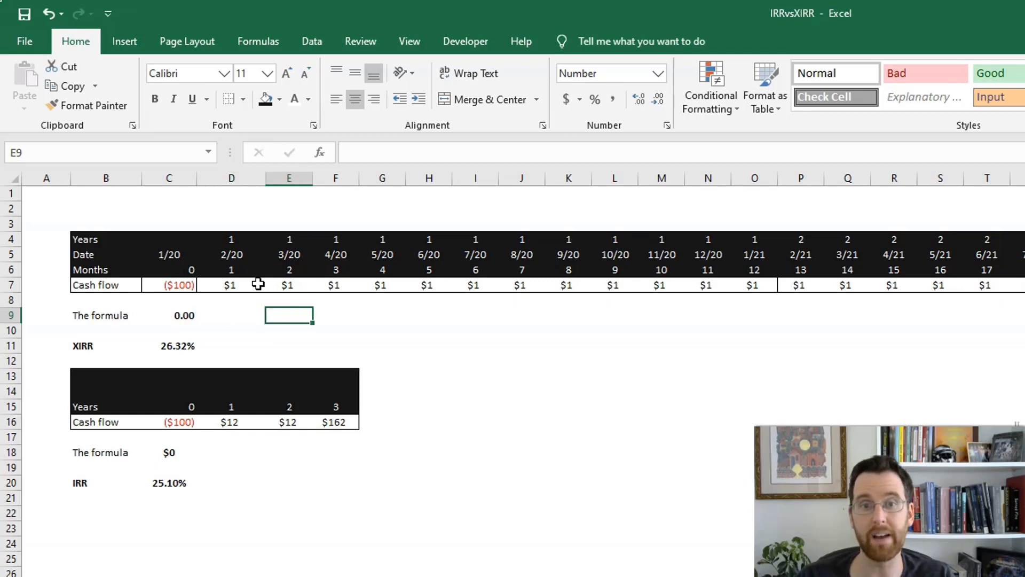
key("Right")
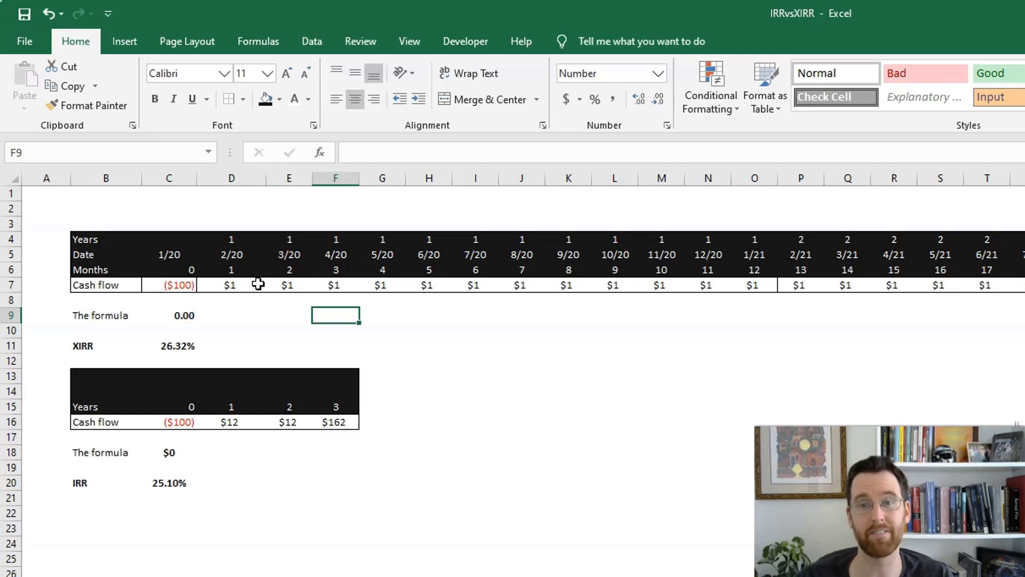
key("Right")
key("Right")
key("Right")
key("Left")
key("Left")
key("Left")
key("Left")
key("Left")
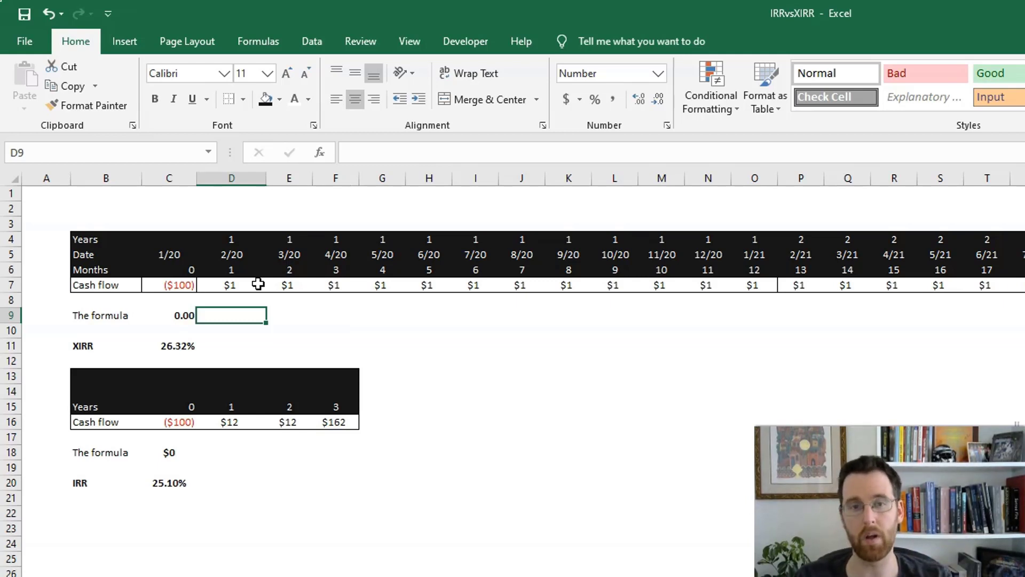
key("Right")
key("Right")
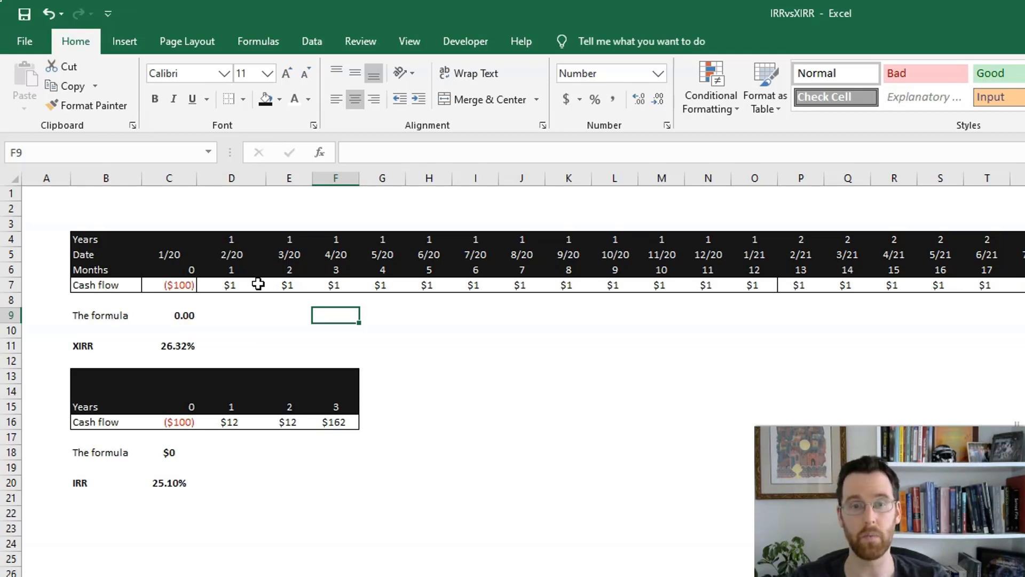
key("Left")
key("Left")
- Survey the empty IRR check cells D18 to F18, then go back up to D9
key("Down")
key("Down")
key("Down")
key("Down")
key("Down")
key("Down")
key("Down")
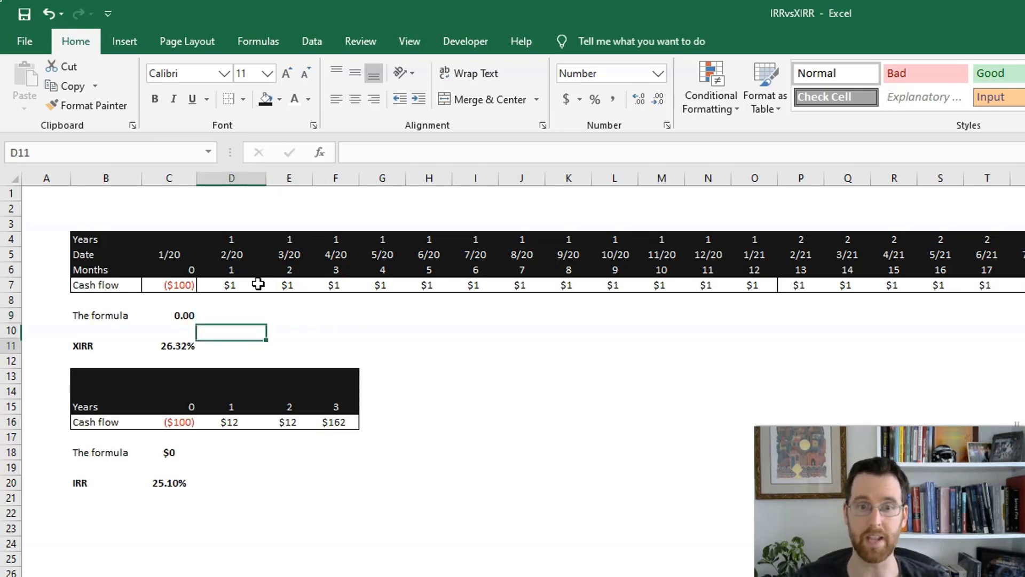
key("Down")
key("Down")
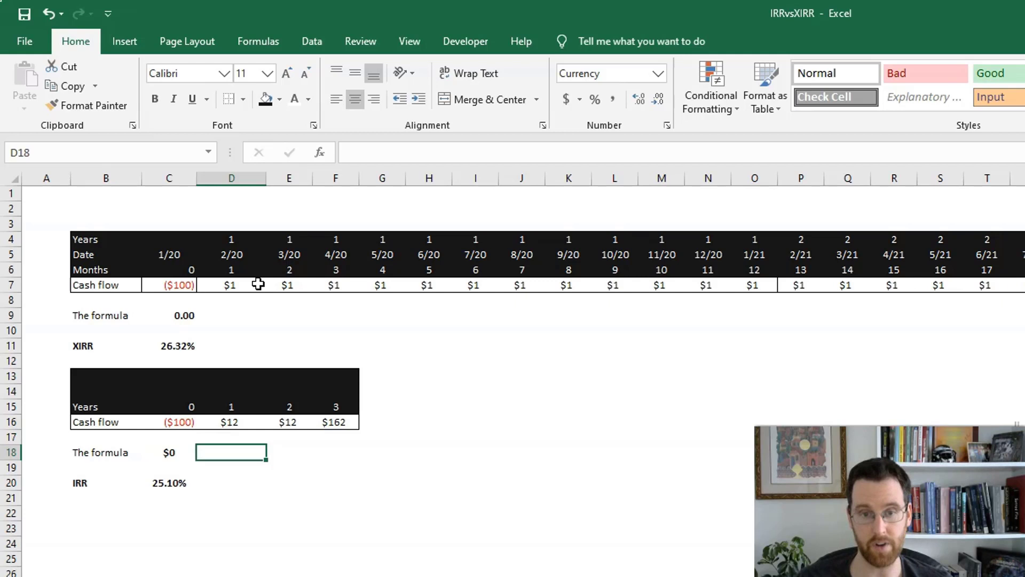
key("Right")
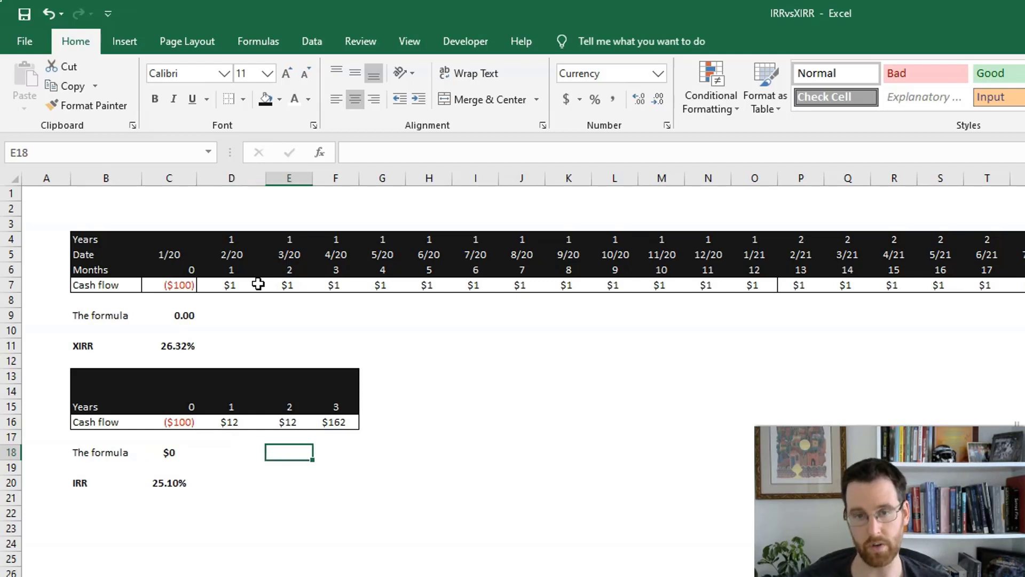
key("Right")
key("Left")
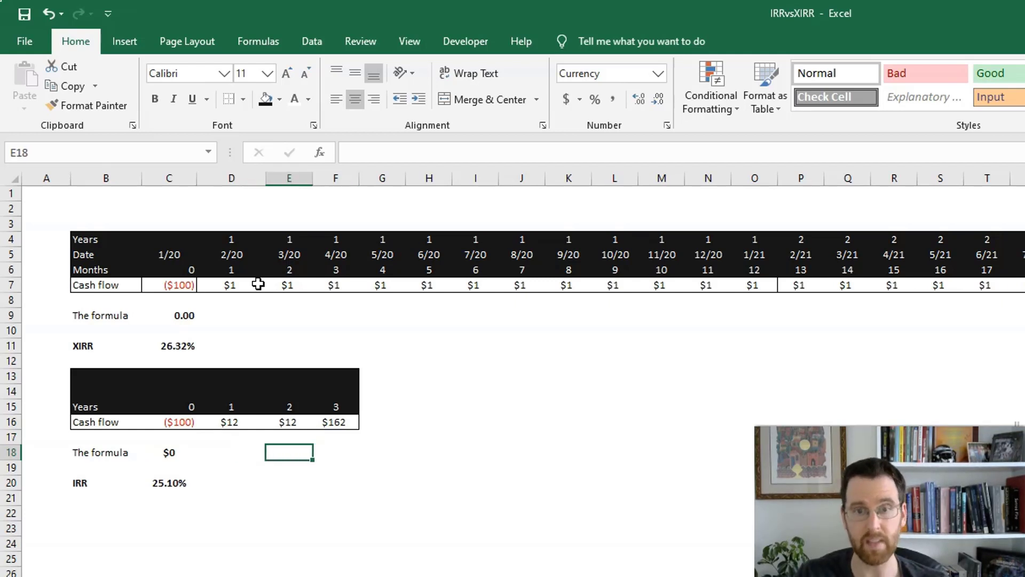
key("Left")
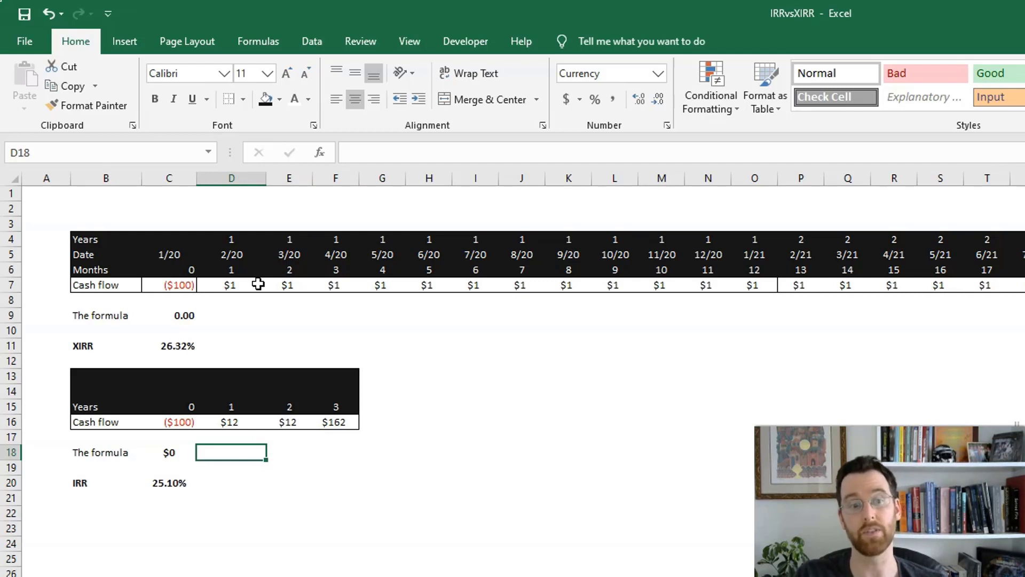
key("Right")
key("Right")
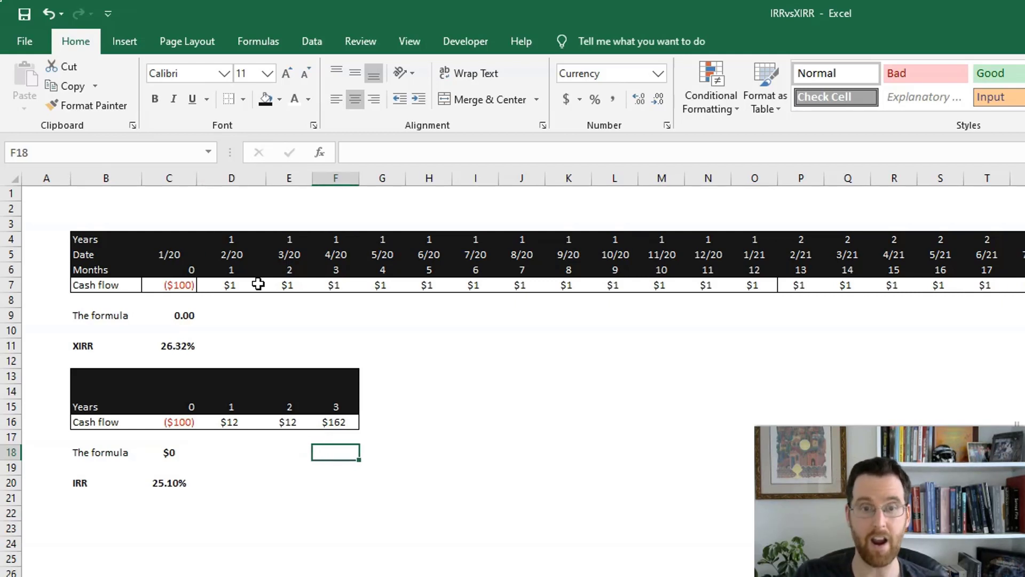
key("Left")
key("Left")
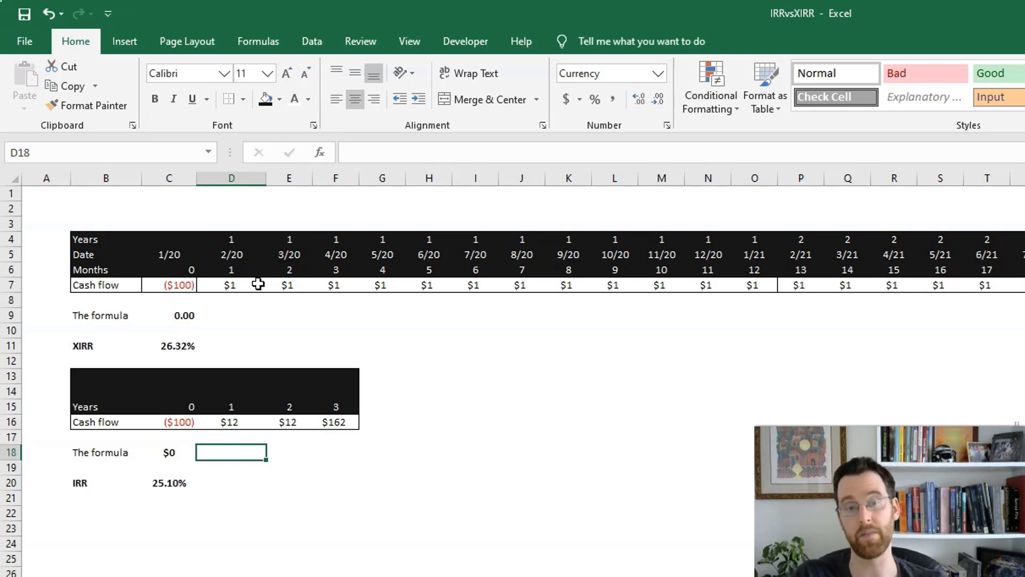
key("Up")
key("Up")
key("Up")
key("Up")
key("Up")
key("Up")
key("Up")
key("Up")
key("Up")
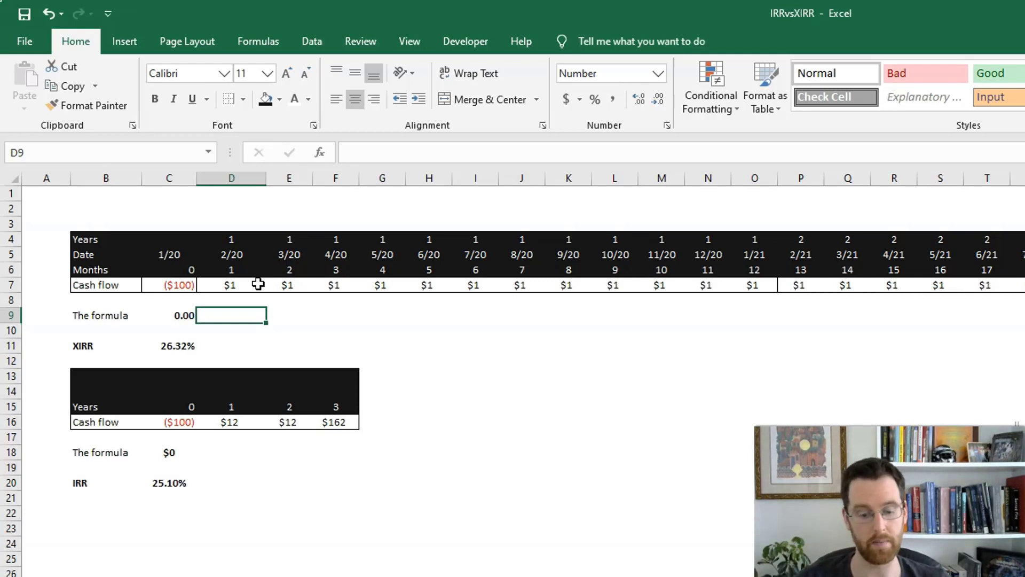
- Cancel a started D9 formula and review the XIRR rate in C11 and C9's SUM total
type("=")
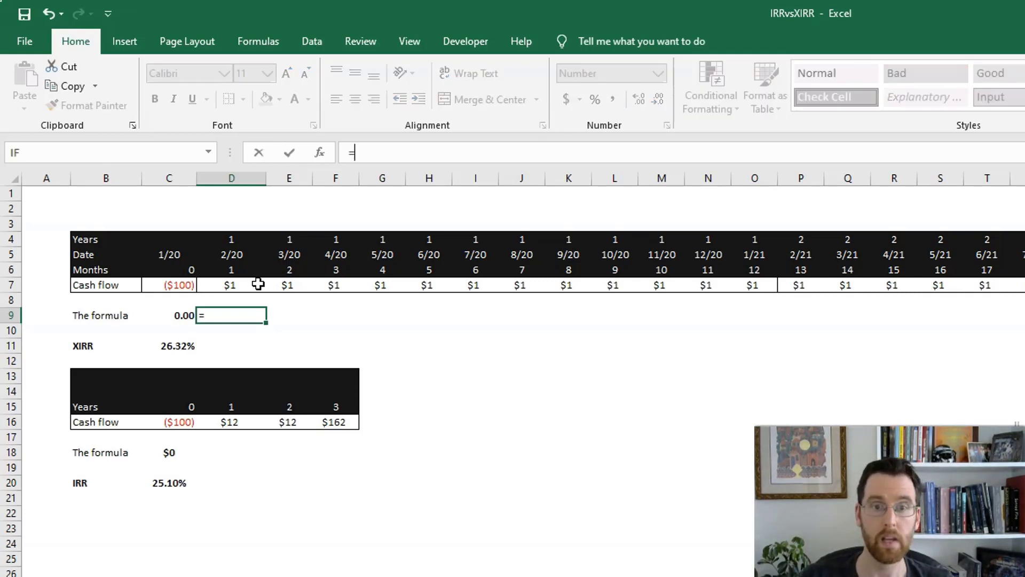
key("Escape")
key("Left")
key("Down")
key("Down")
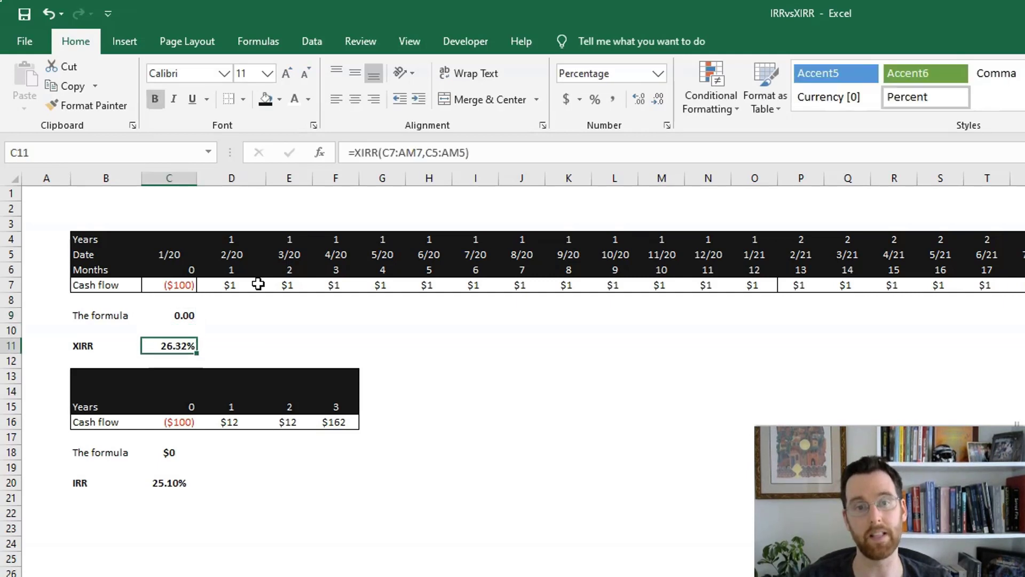
key("Up")
key("Up")
key("Down")
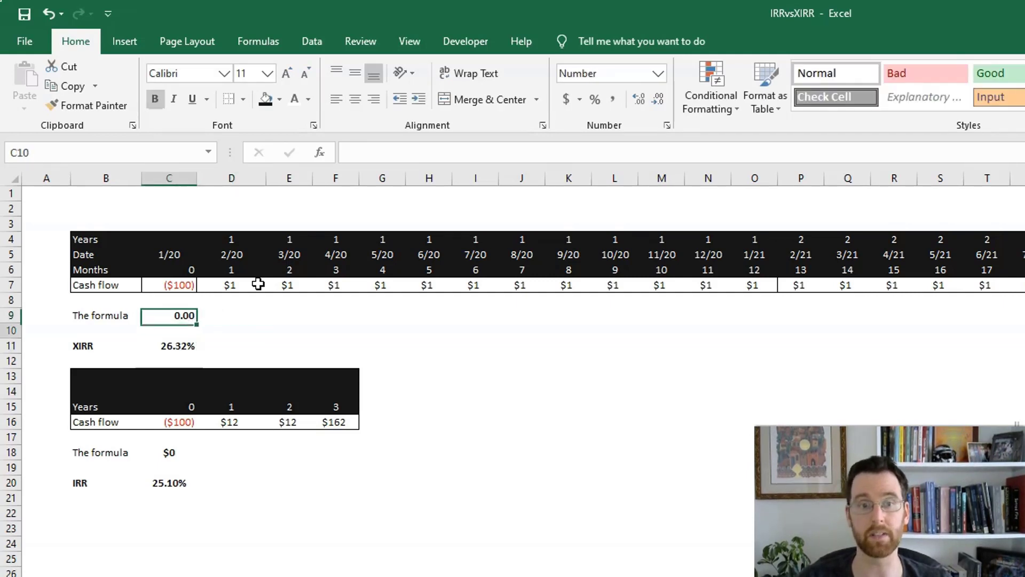
key("Down")
key("Up")
key("Up")
key("Right")
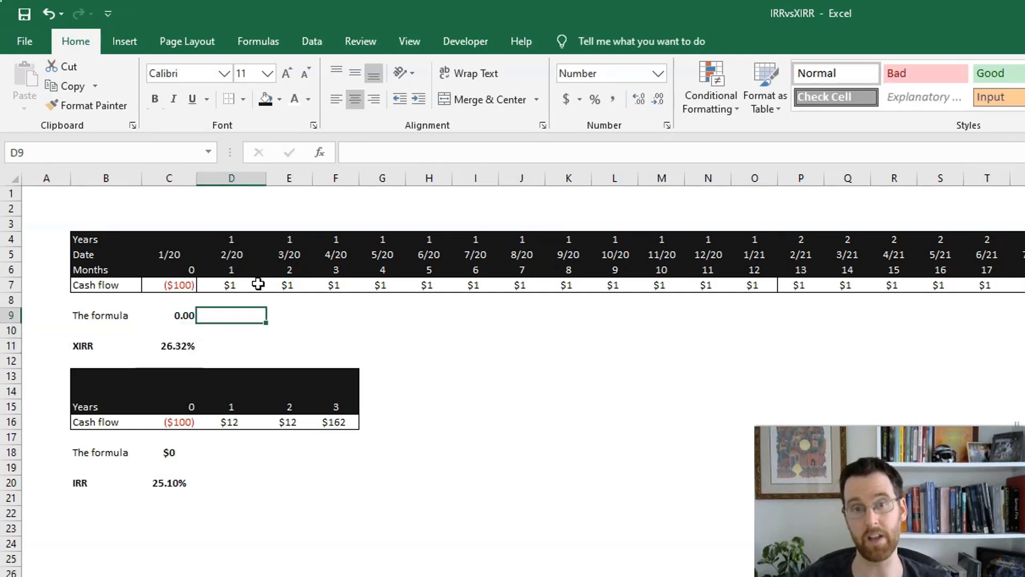
key("Right")
key("Right")
key("Right")
key("Right")
key("Right")
key("Right")
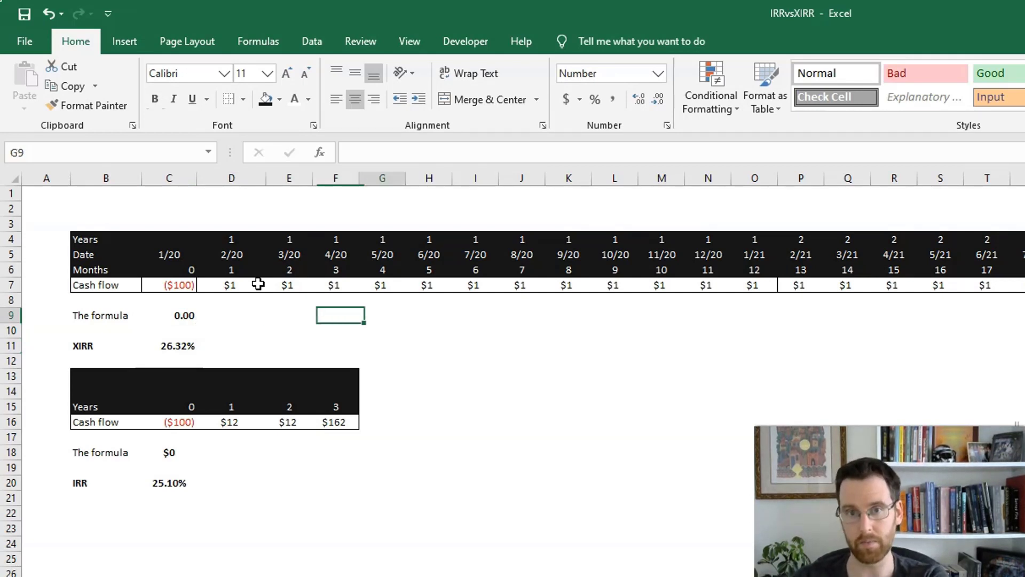
key("Right")
key("Left")
key("Left")
key("Left")
key("Left")
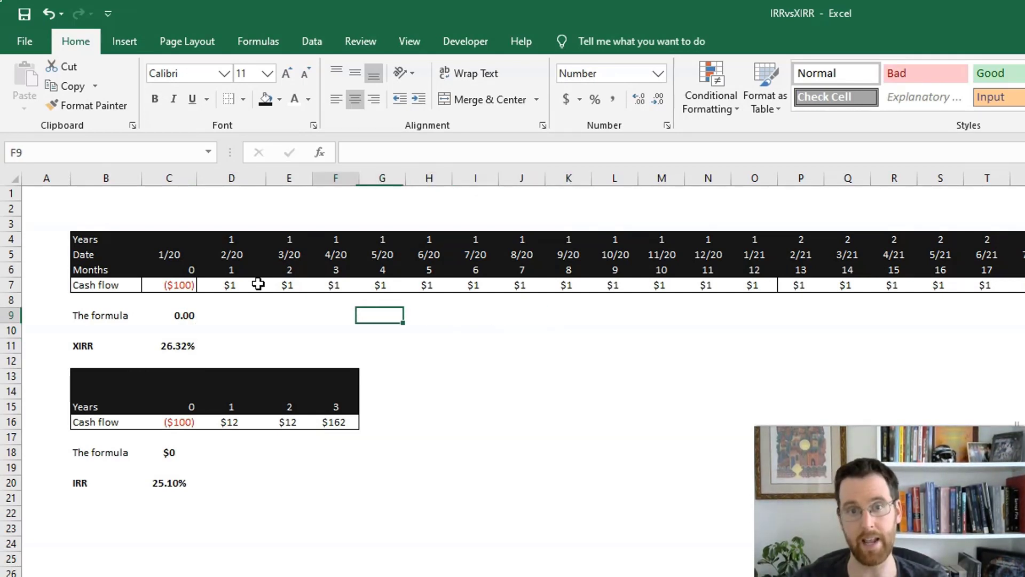
key("Left")
key("Left")
key("Left")
key("Left")
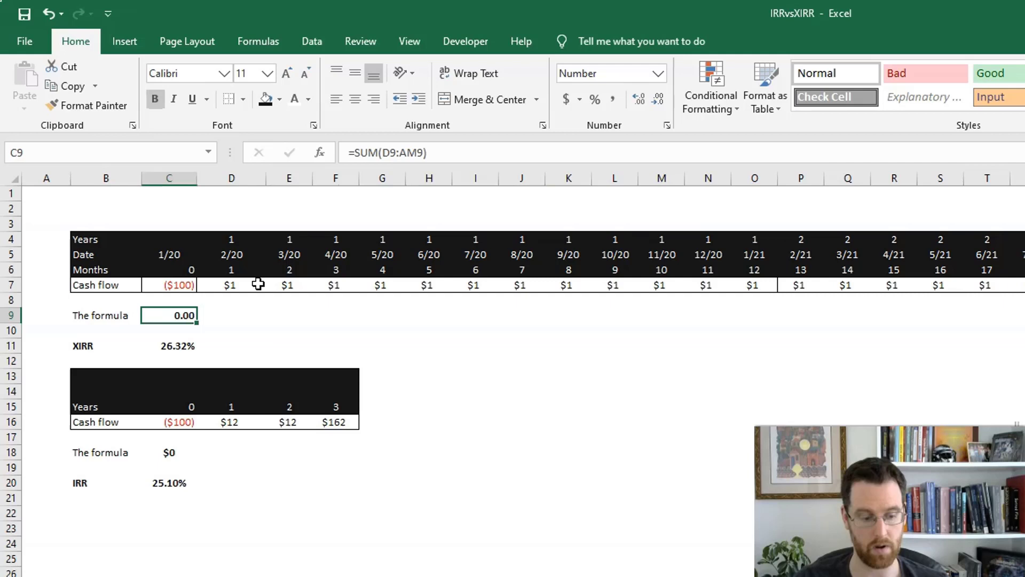
key("F2")
key("Escape")
key("Right")
- Begin D9's formula discounting D7 at the absolute XIRR rate: =D7/(1+$C$11)^
type("=")
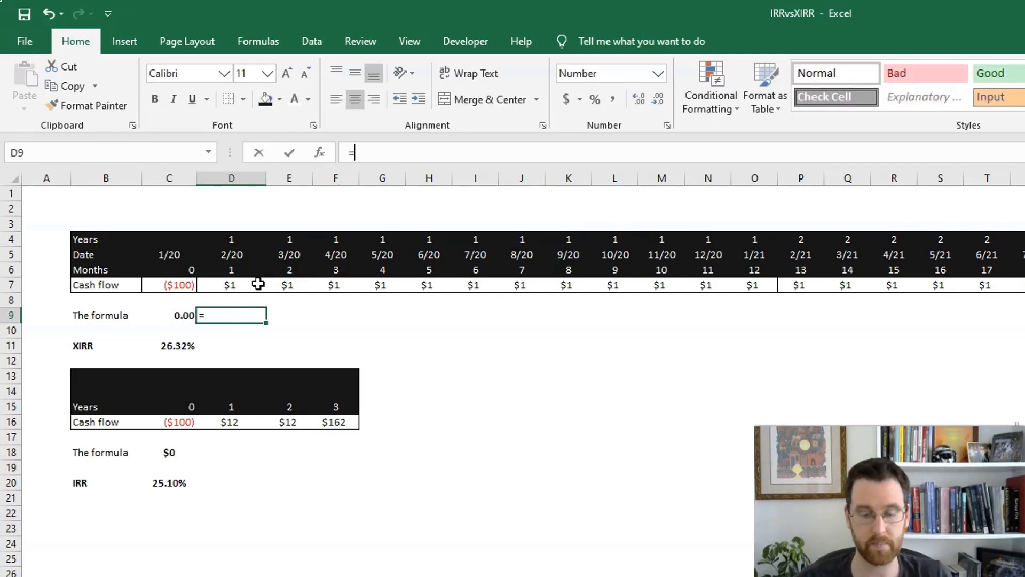
left_click(258, 284)
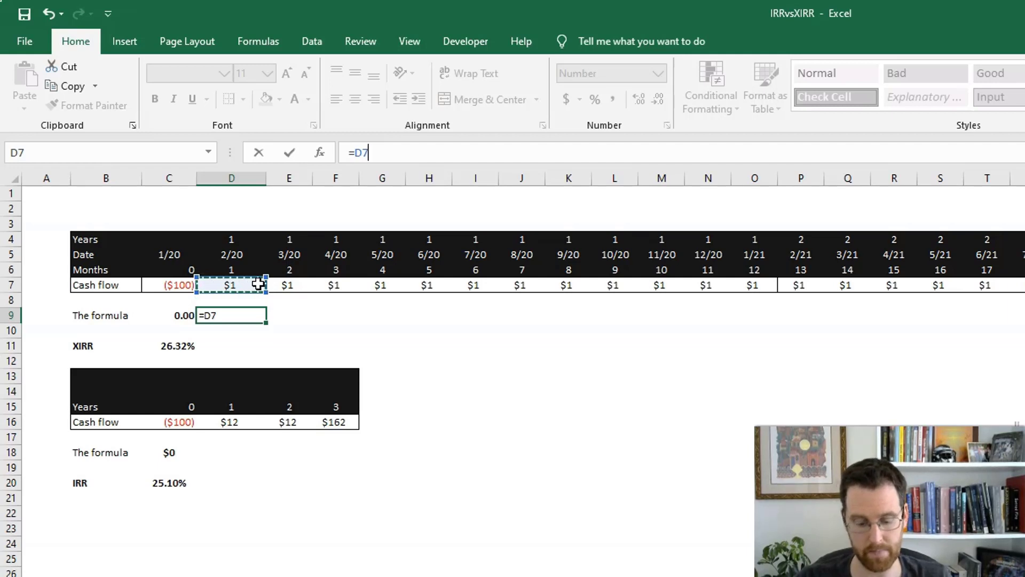
type("/(")
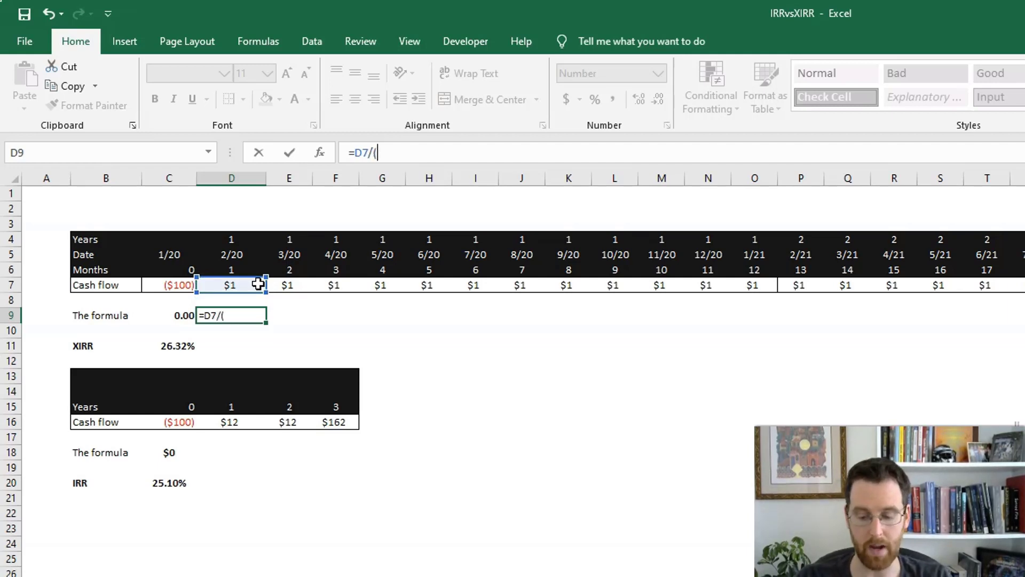
type("1+")
key("BackSpace")
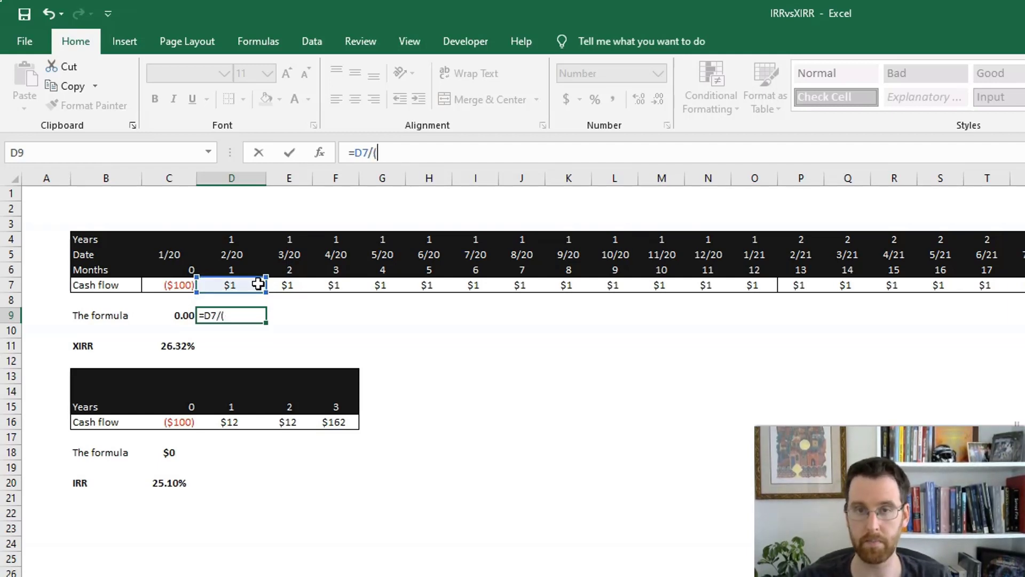
type("1+")
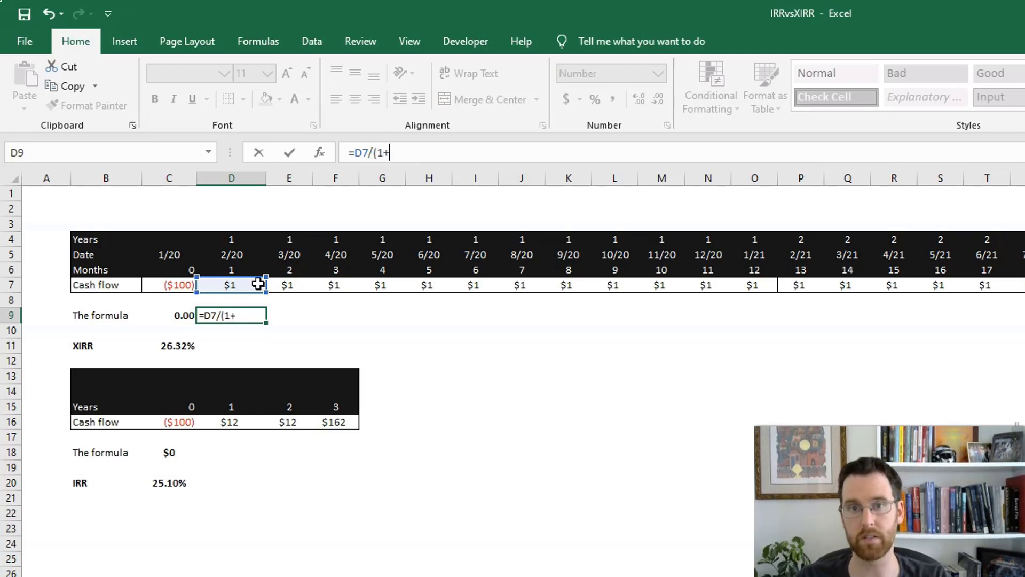
key("Left")
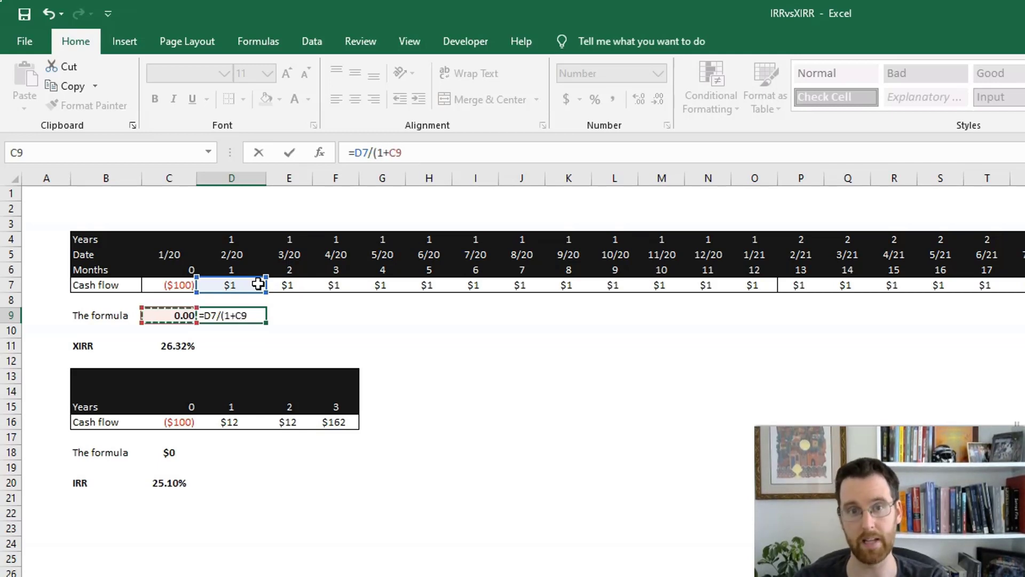
key("Down")
key("Down")
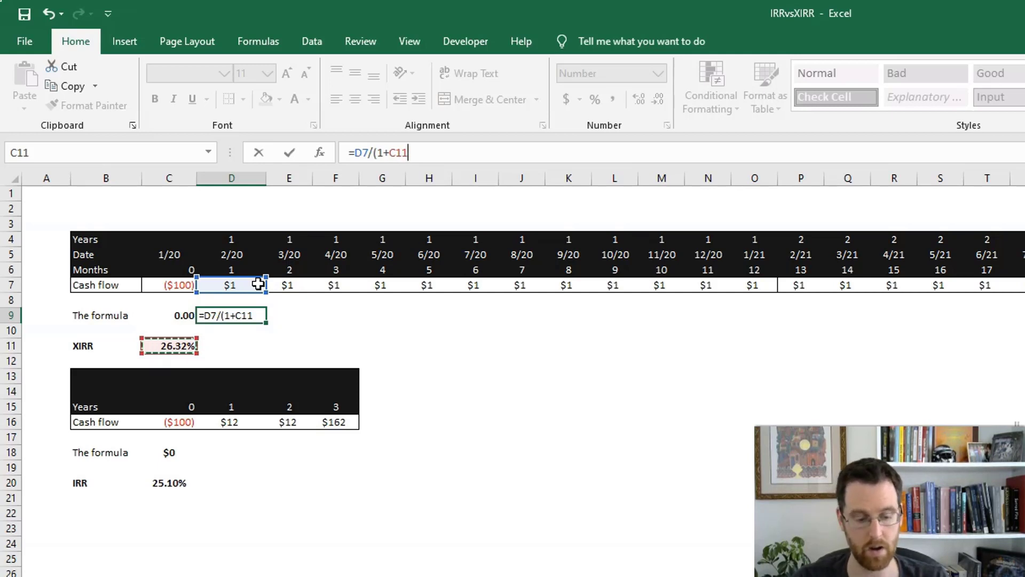
key("F4")
type(")")
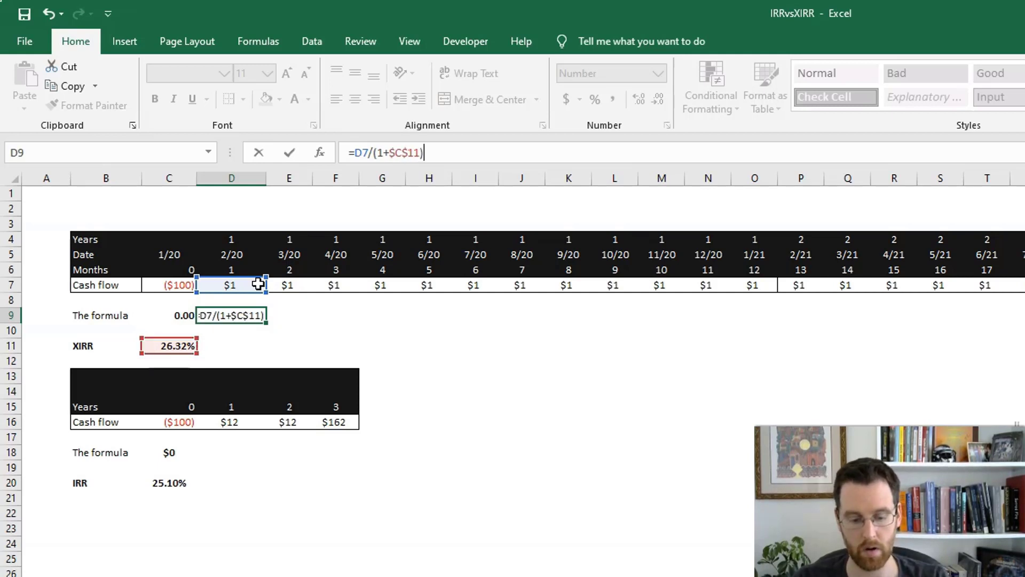
type("^")
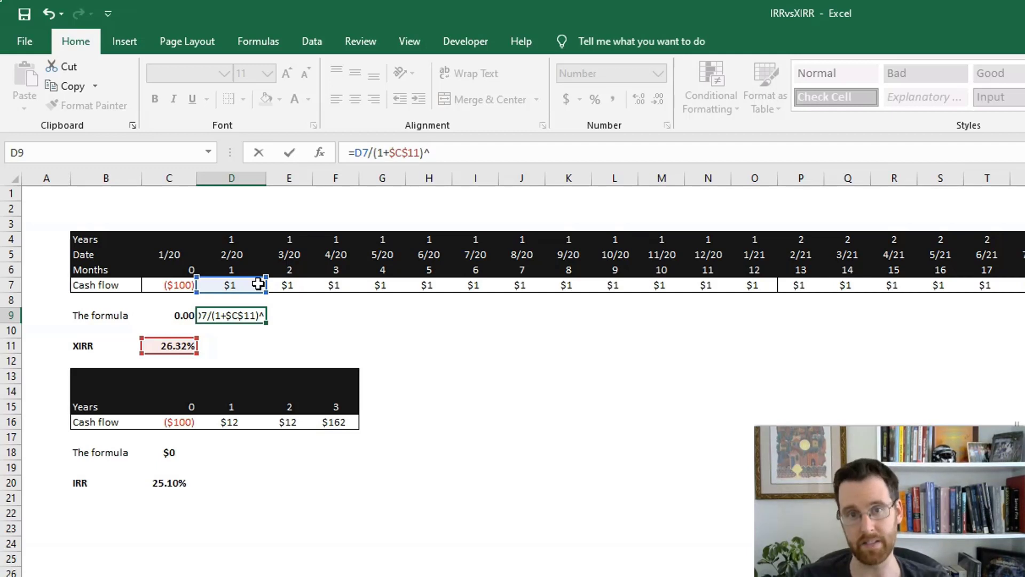
- Finish the exponent as DAYS(D5,$C$5)/365 and enter it, so D9 returns 0.98
type("(days")
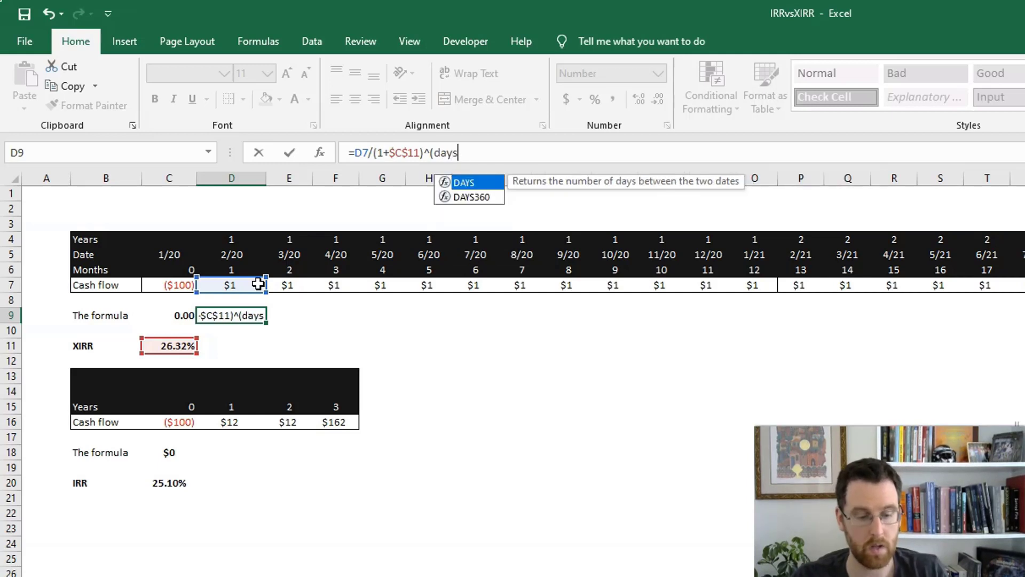
key("Tab")
key("Up")
key("Up")
key("Up")
key("Up")
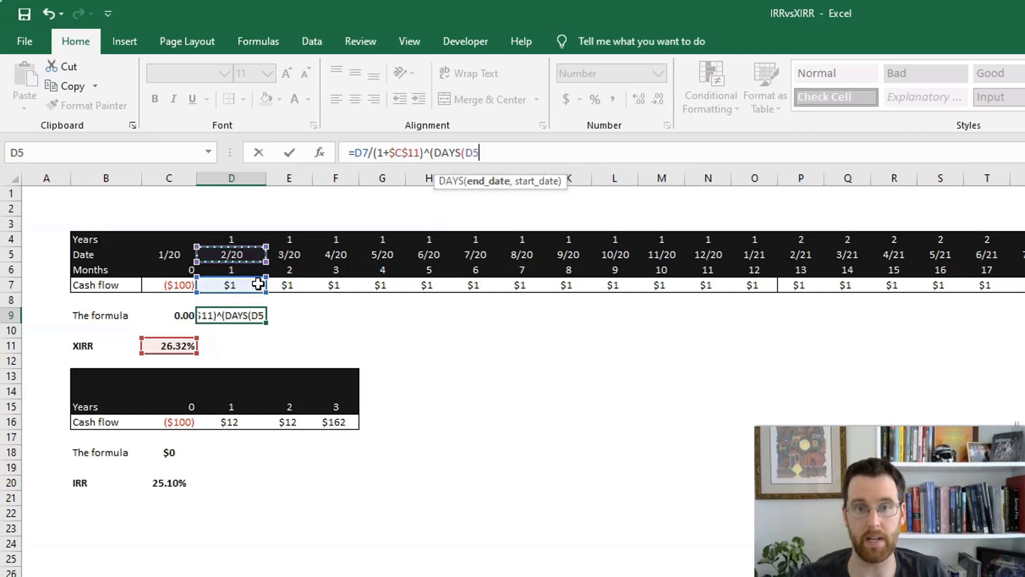
type(",")
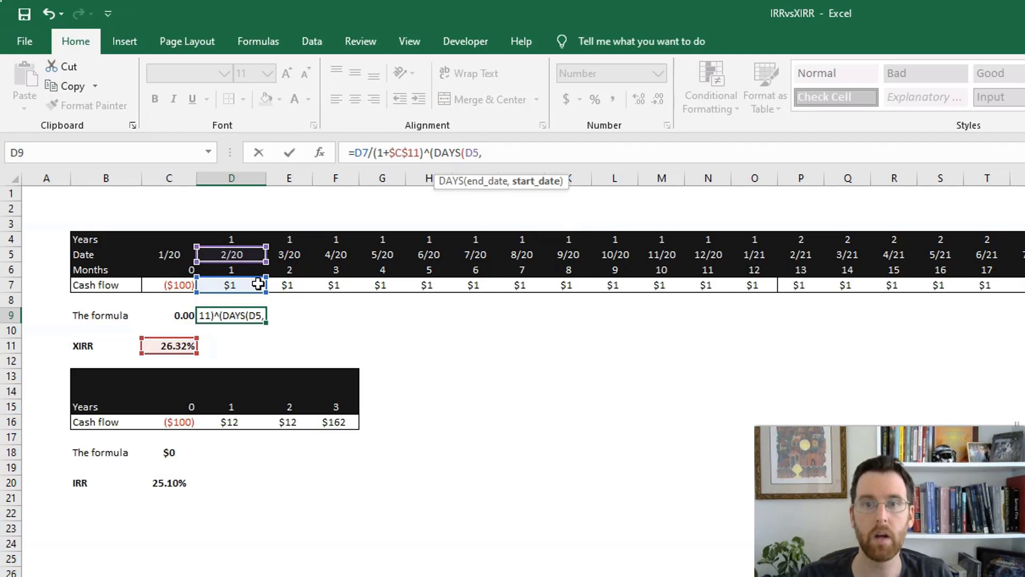
key("Up")
key("Up")
key("Up")
key("Up")
key("Left")
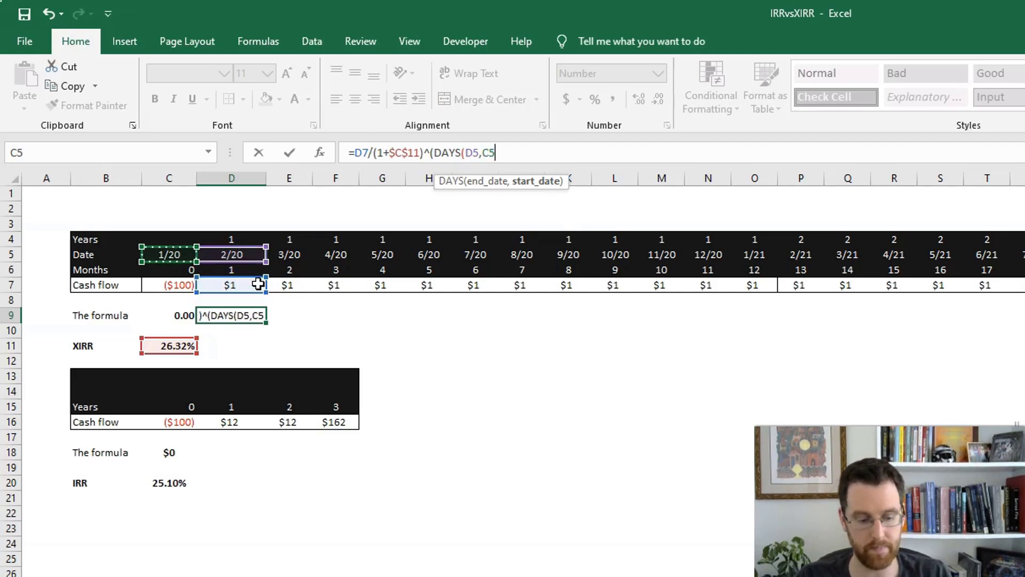
key("F4")
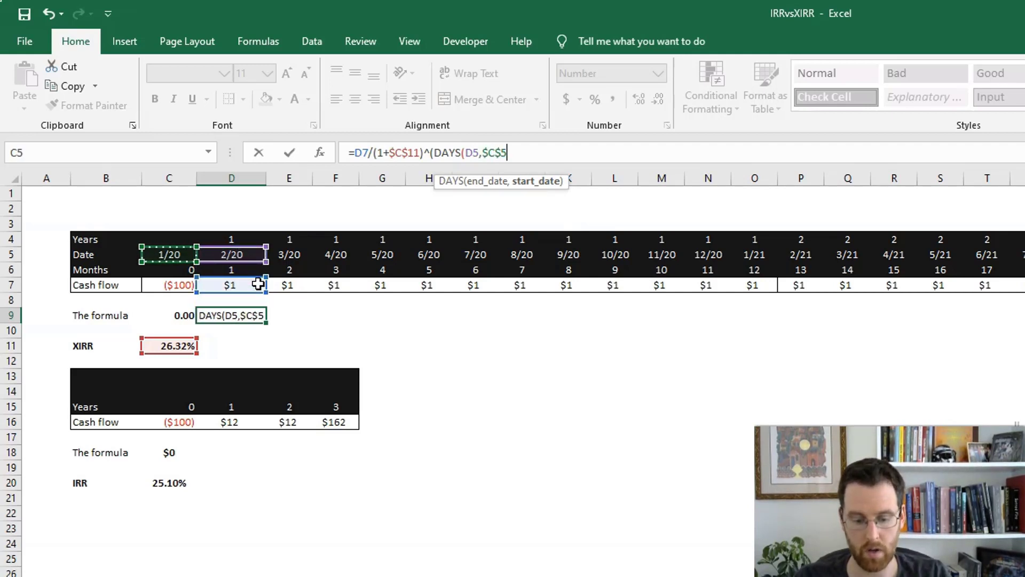
type(")/")
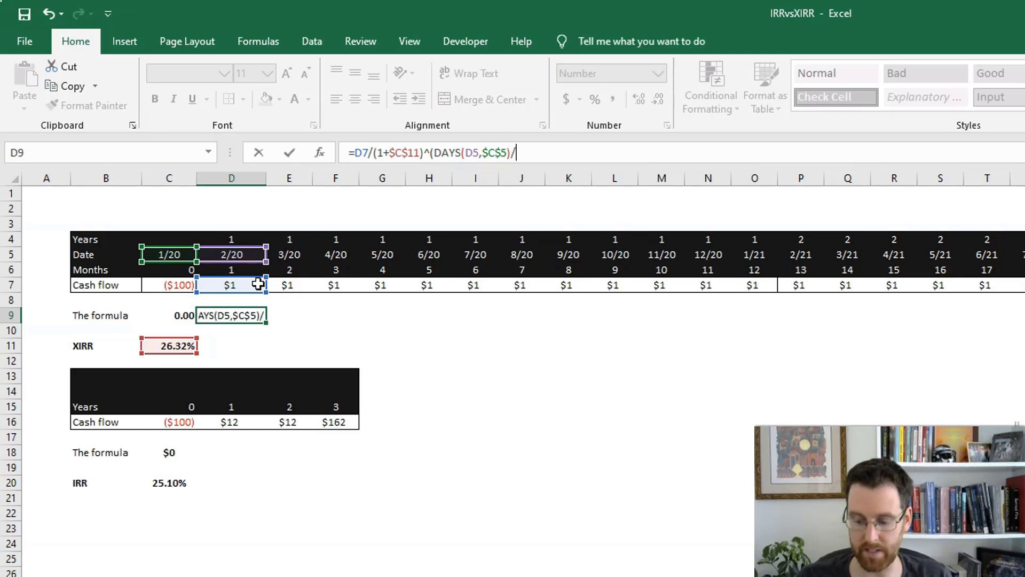
type("365)")
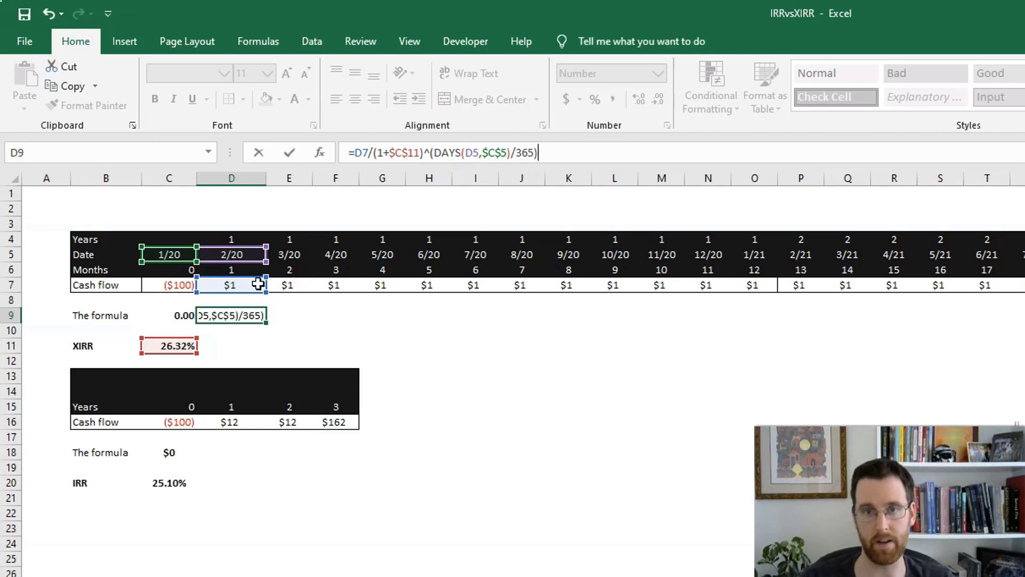
key("Return")
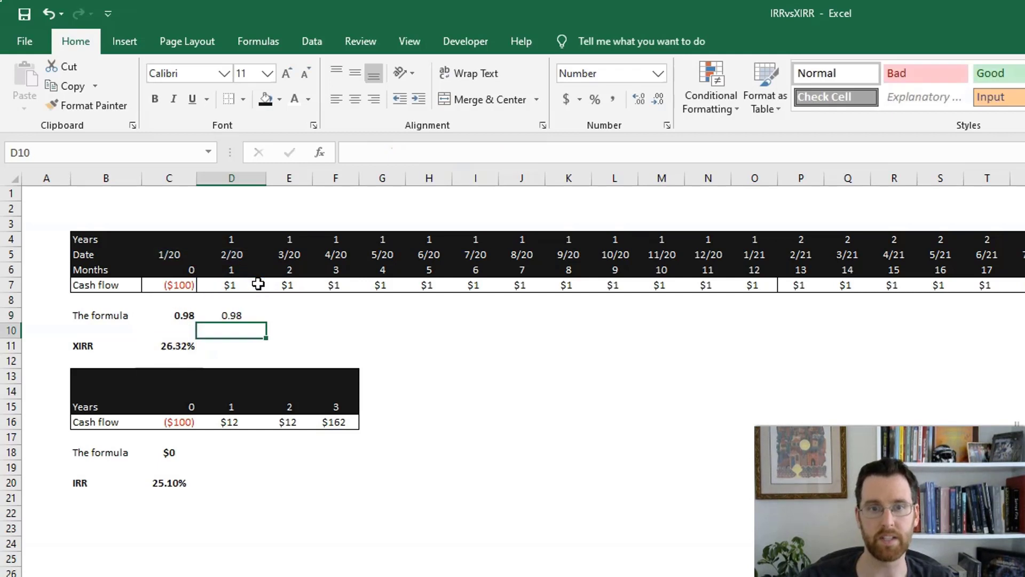
- Copy D9's discount formula and paste it across E9:AM9
key("Up")
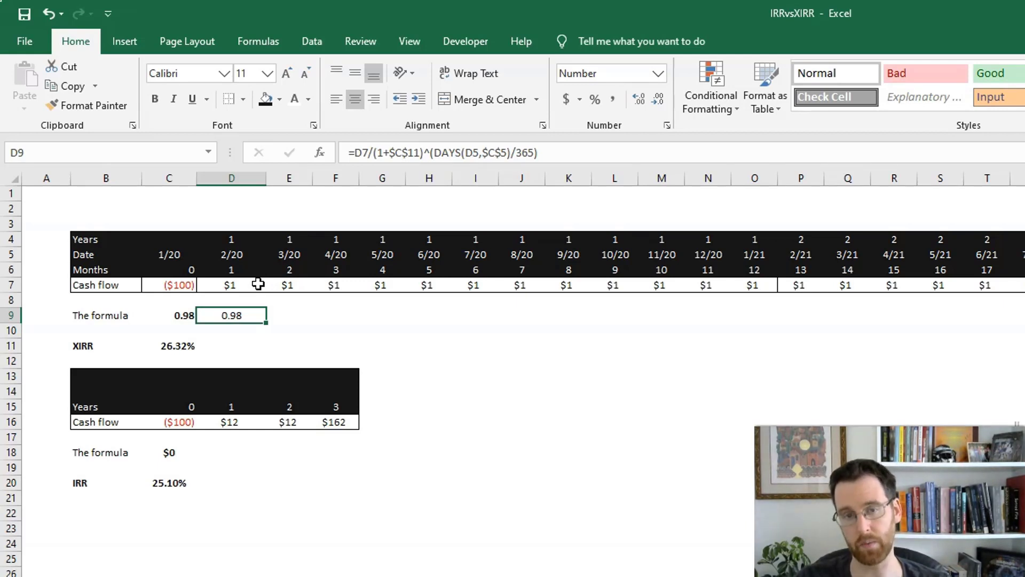
key("ctrl+c")
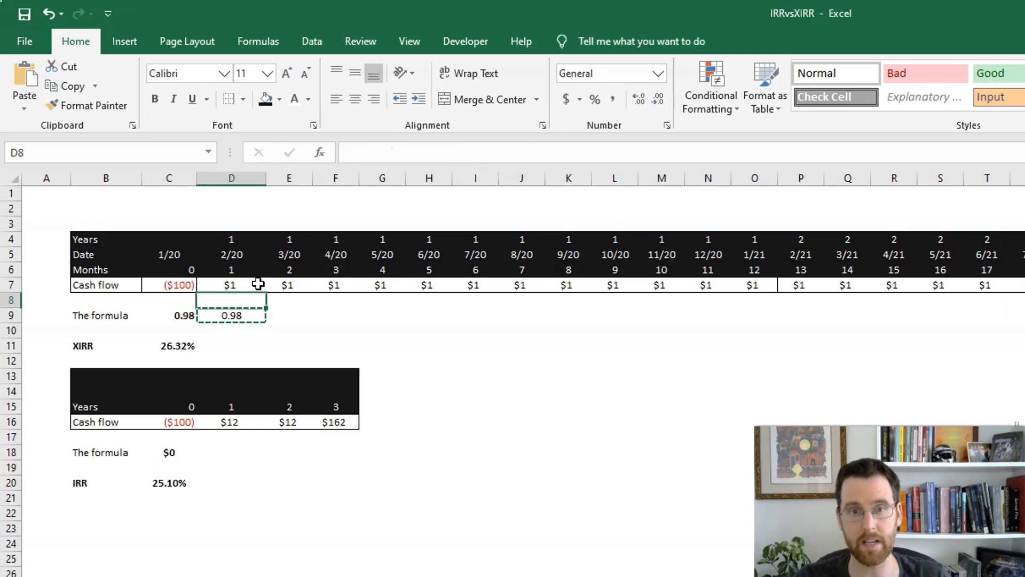
left_click(258, 283)
key("ctrl+Right")
key("Down")
key("Down")
key("ctrl+shift+Left")
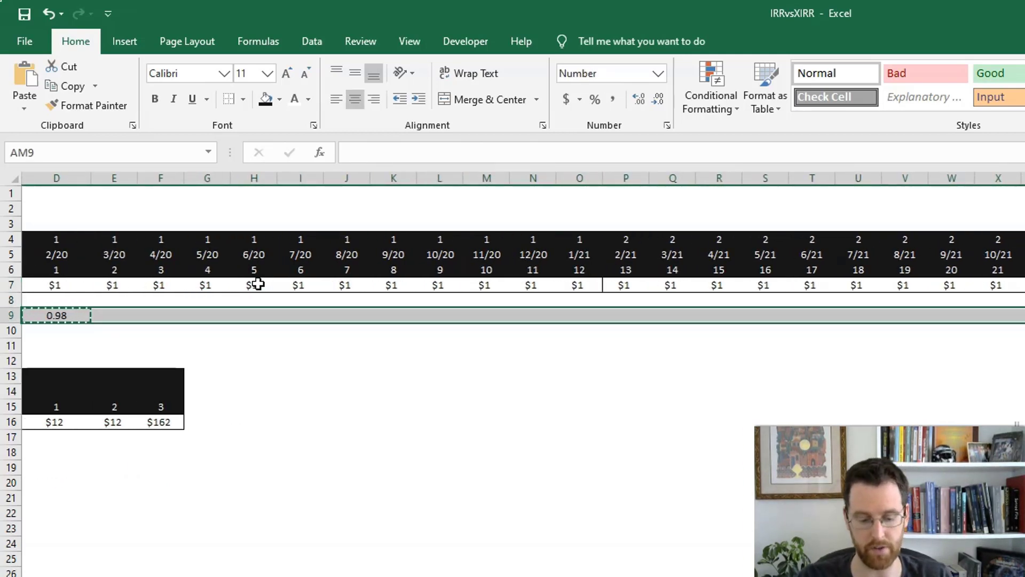
key("ctrl+v")
key("Left")
key("Left")
key("Left")
key("Left")
key("Left")
key("Left")
key("Left")
key("Left")
key("Left")
key("Left")
key("Left")
key("Left")
key("Left")
key("Left")
key("Left")
key("Left")
key("Left")
key("Left")
key("Left")
key("Left")
key("Left")
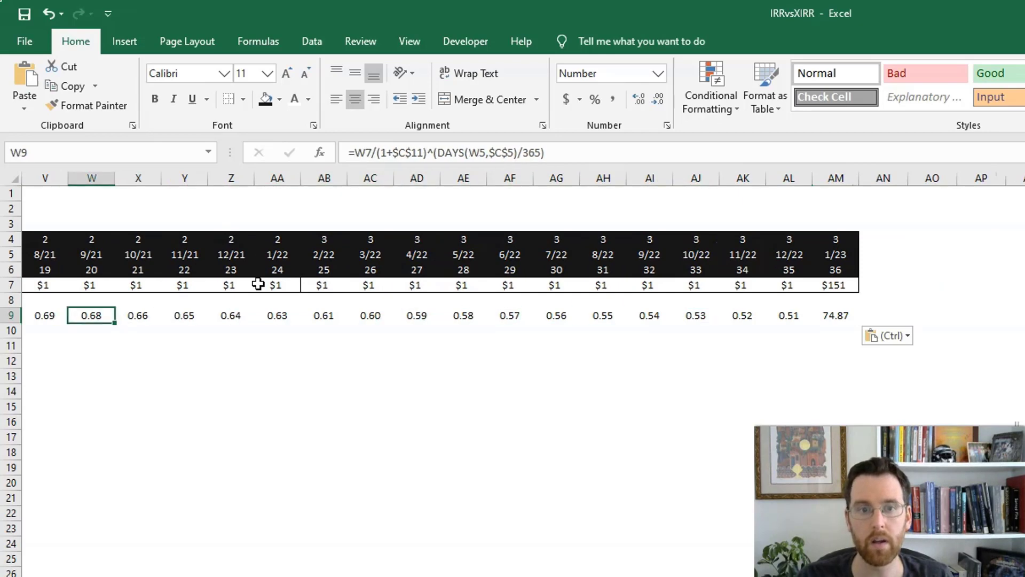
key("ctrl+Left")
key("ctrl+Left")
- Verify AM9's formula against the final $151 cash flow and return to C9 showing 100.00
key("Right")
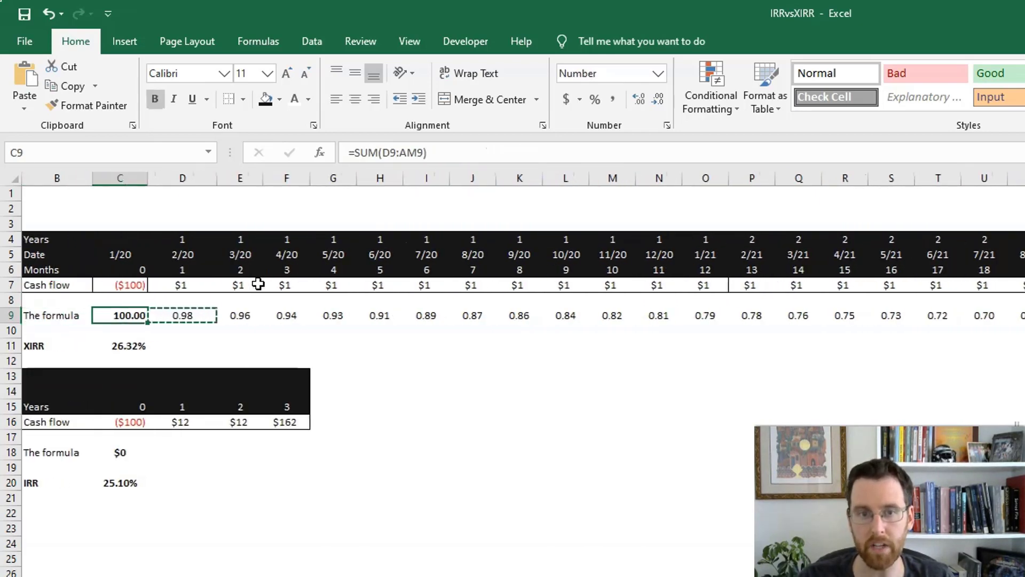
key("Right")
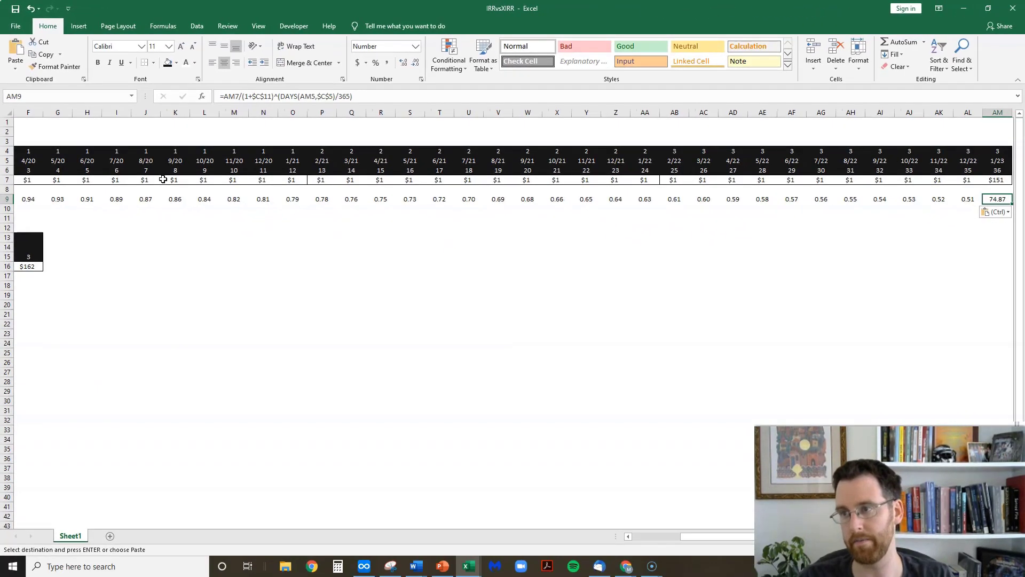
key("Left")
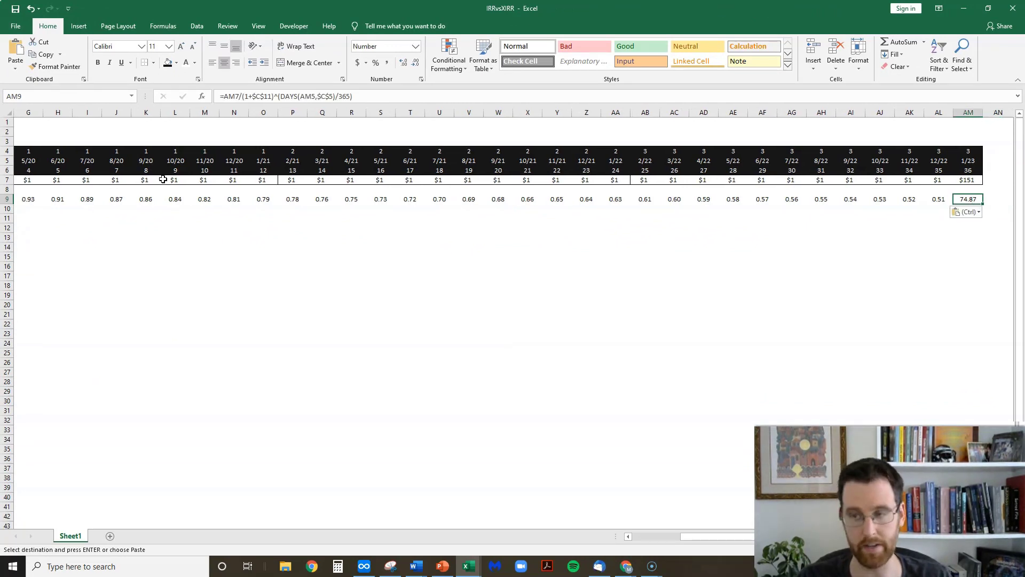
key("F2")
key("Escape")
key("Up")
key("Up")
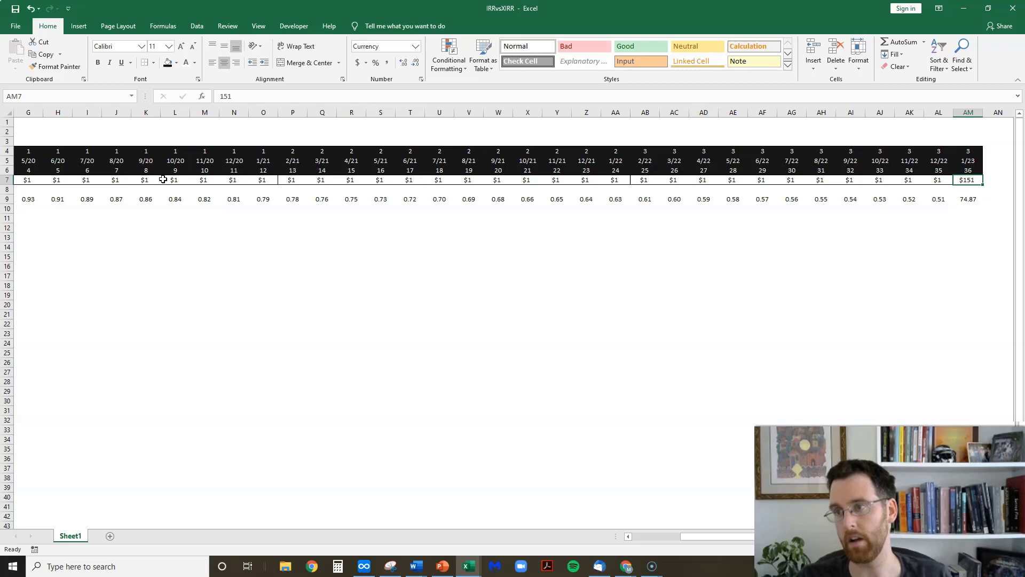
key("Down")
key("Down")
key("ctrl+Left")
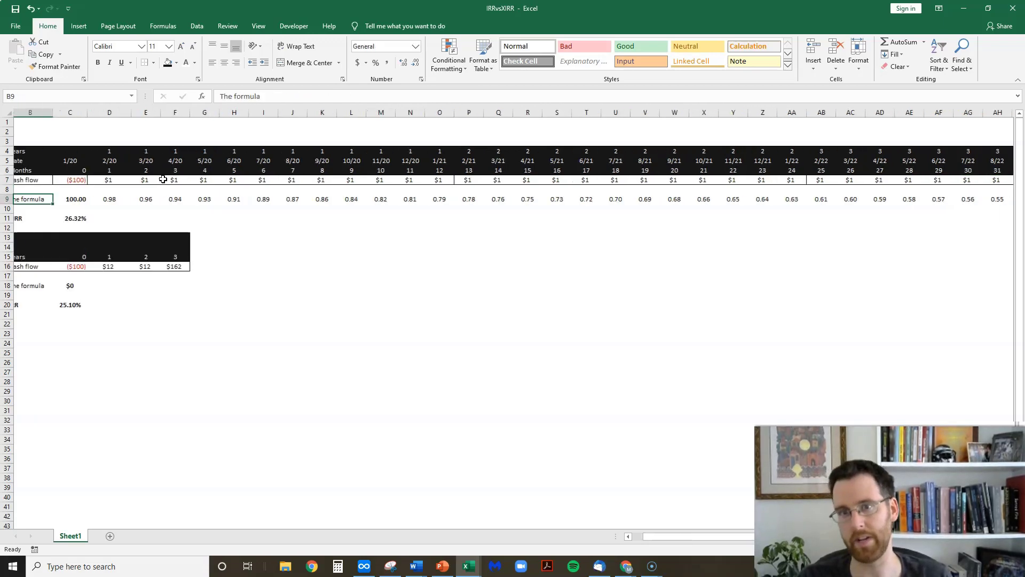
key("Right")
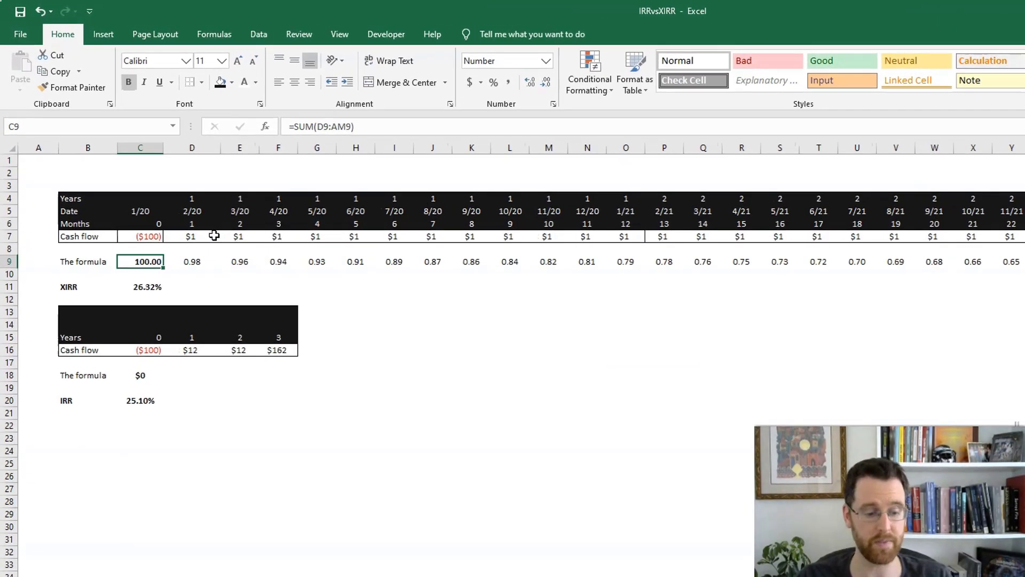
key("F2")
key("Escape")
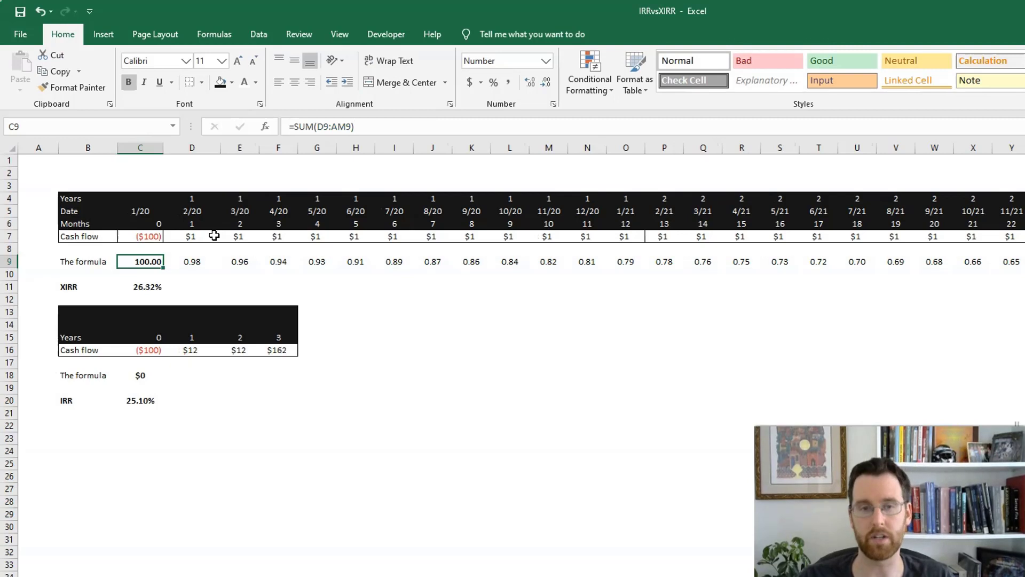
key("Down")
key("Down")
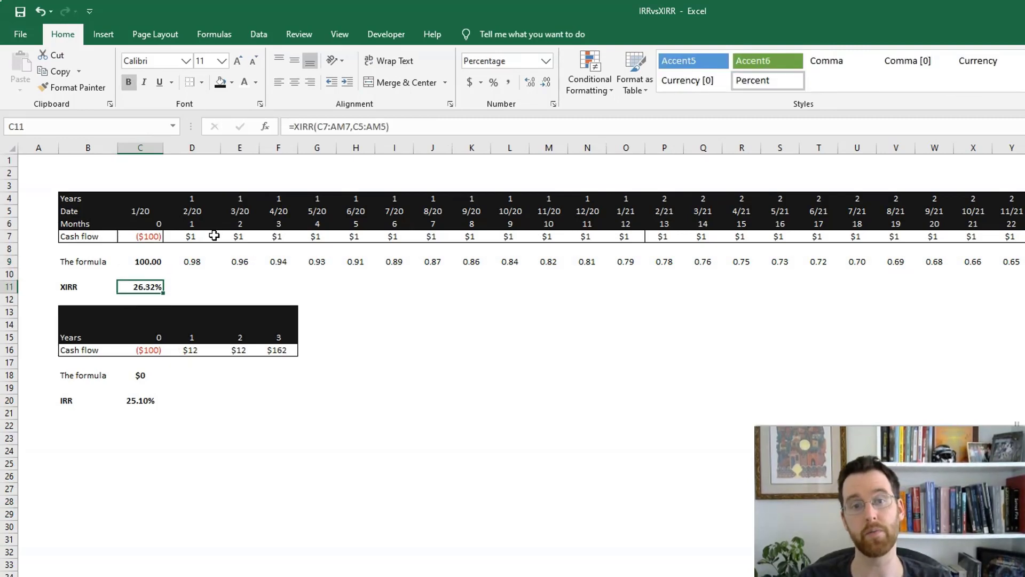
key("Up")
key("Up")
key("Right")
key("Right")
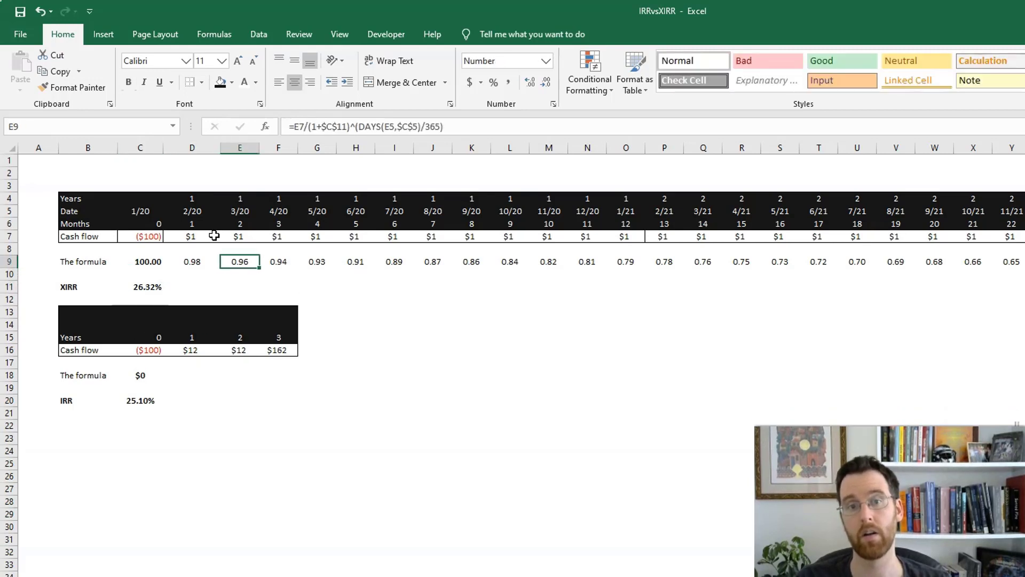
key("Right")
key("Left")
key("Left")
key("Left")
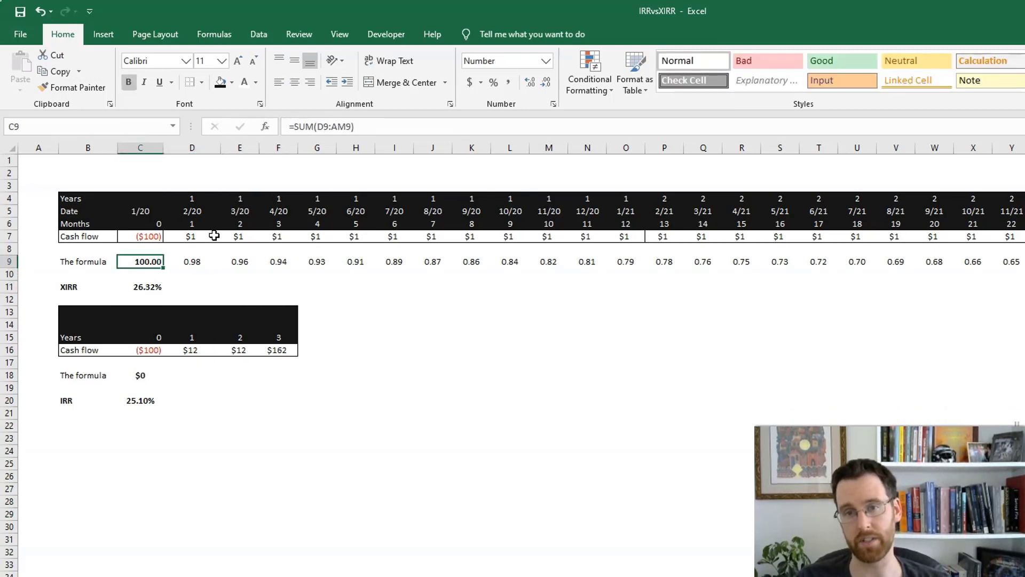
key("Down")
key("Down")
key("Down")
key("Down")
key("Down")
key("Down")
key("Down")
key("Down")
key("Down")
key("Down")
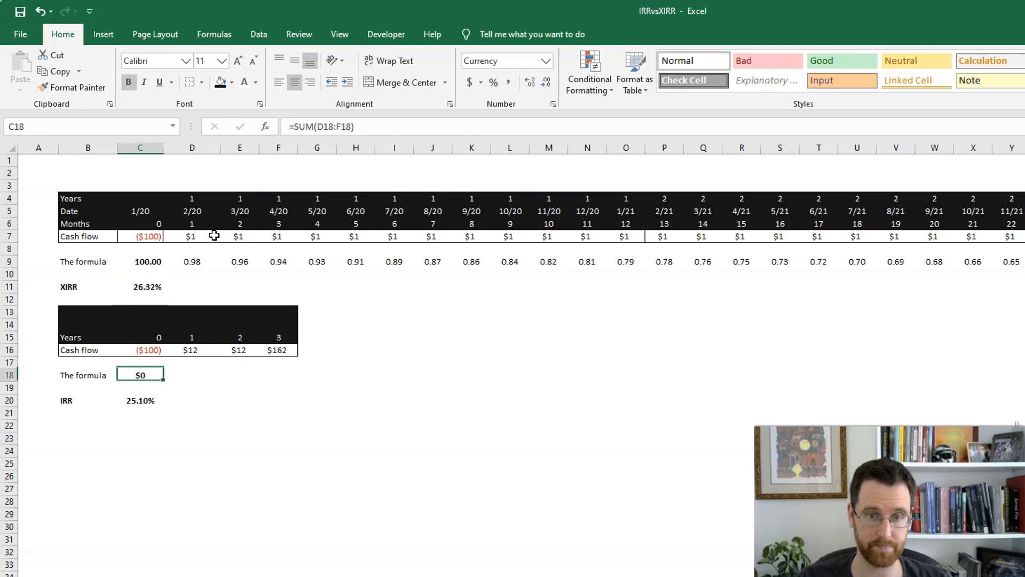
key("Right")
- Enter =D16/(1+$C$20)^D15 in D18 to discount the year 1 flow at the IRR
type("=")
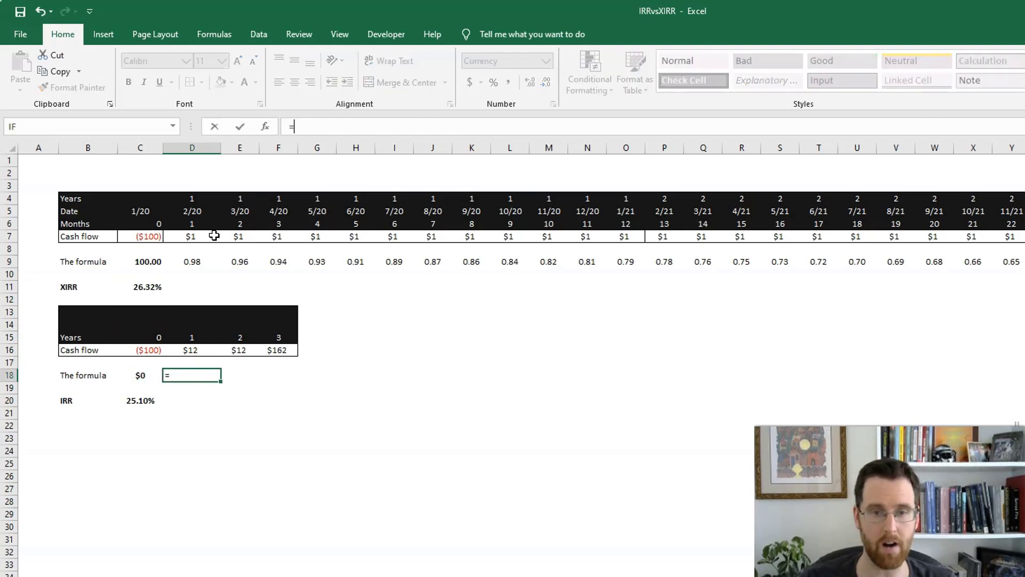
key("Up")
key("Up")
type("/")
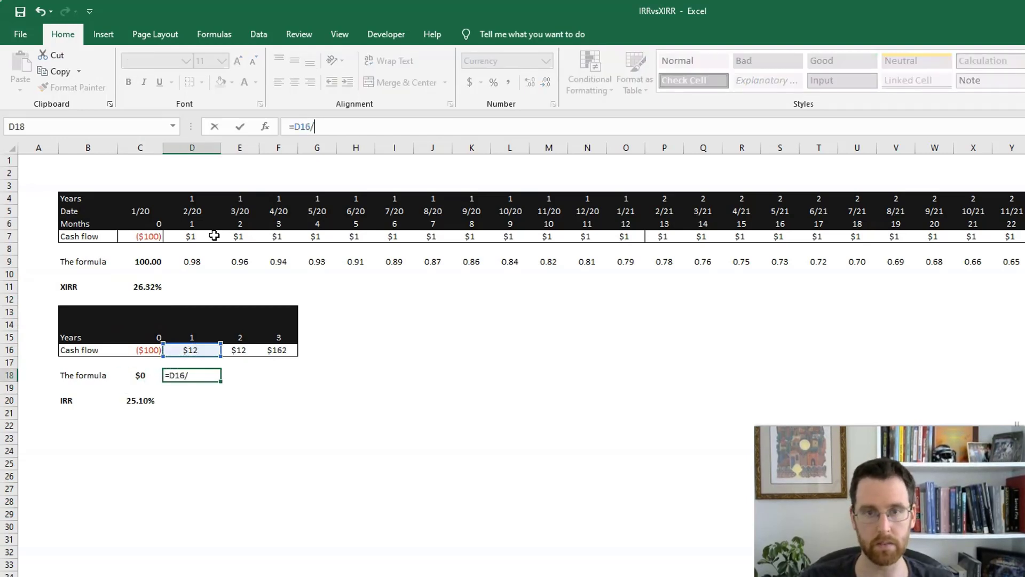
type("(1+")
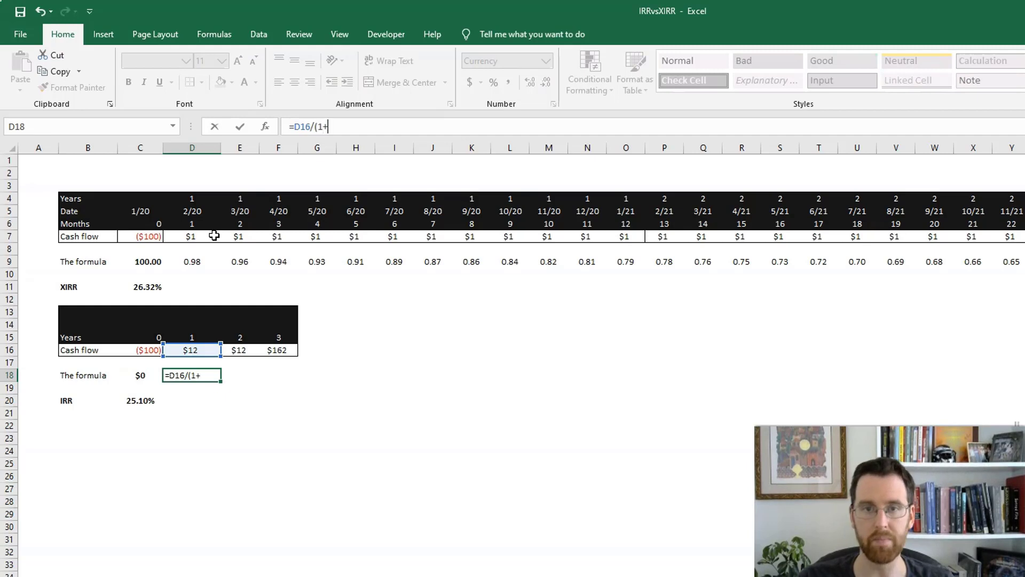
key("Left")
key("Down")
key("Down")
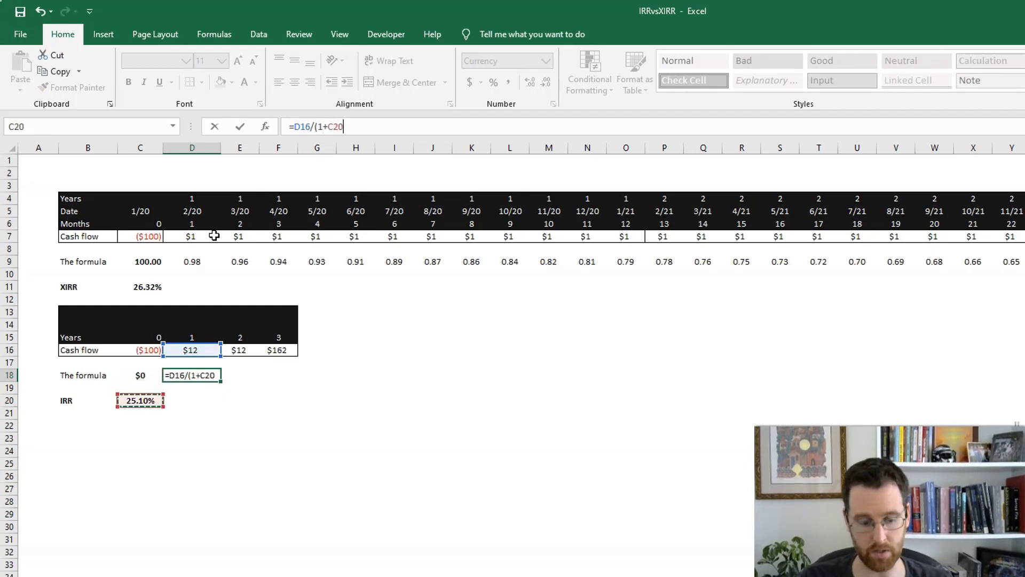
key("F4")
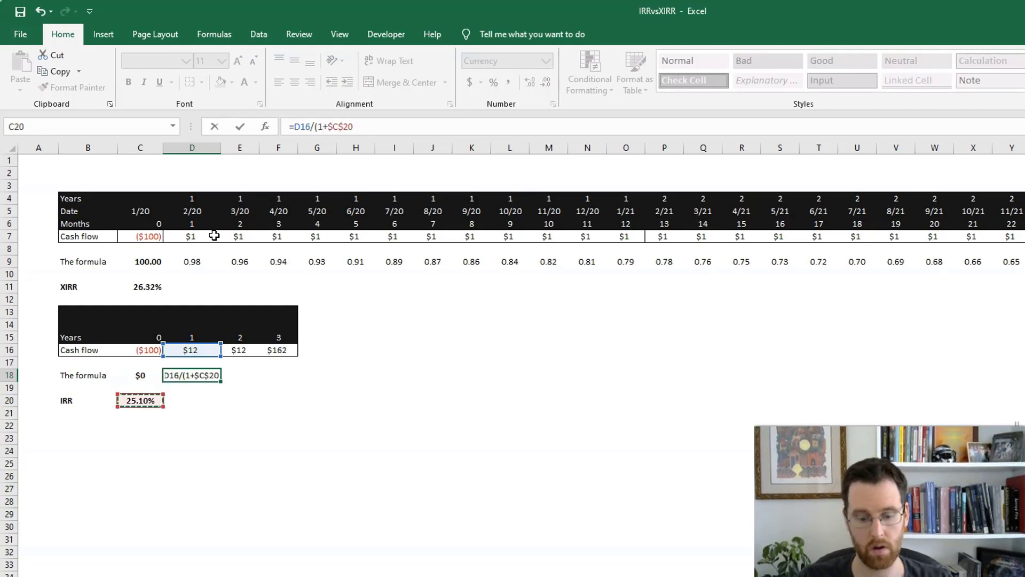
type(")^")
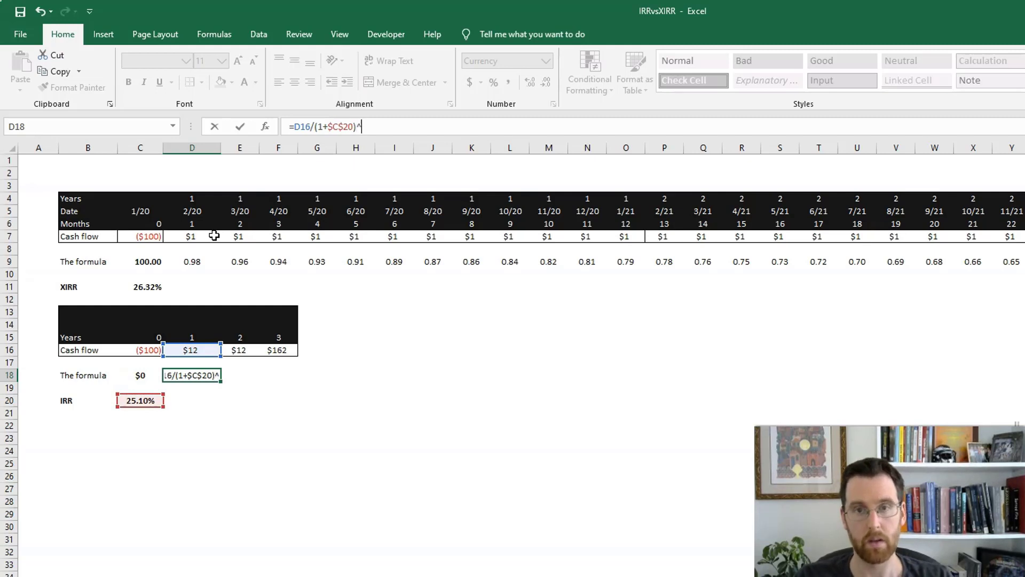
key("Up")
key("Up")
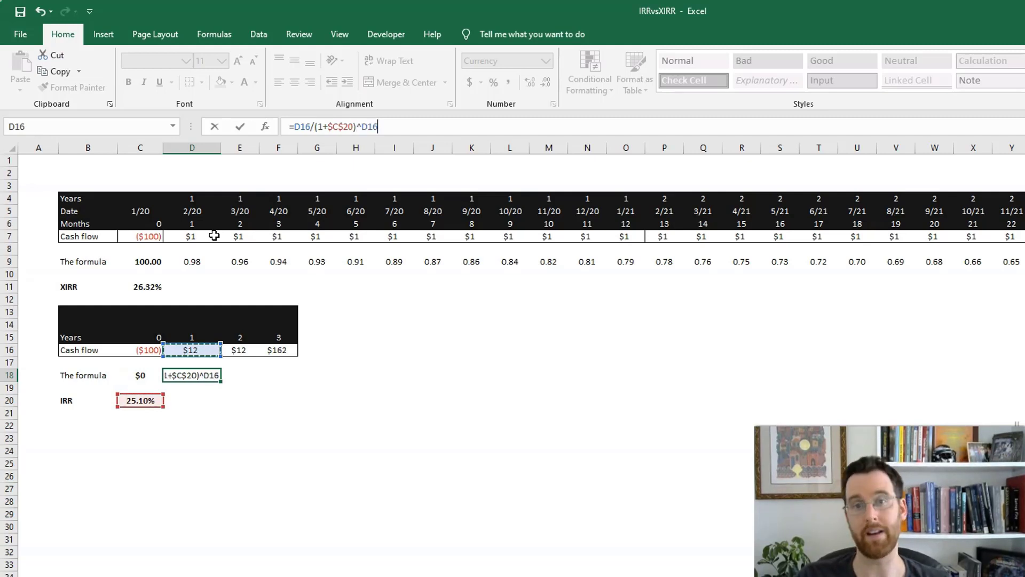
key("Up")
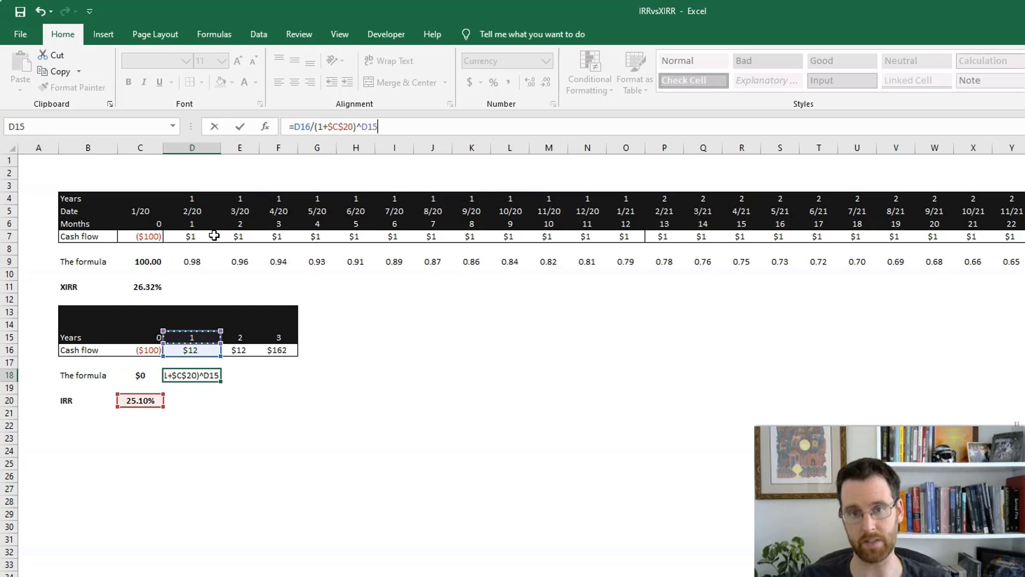
key("Return")
- Copy D18's formula into E18:F18 and check the C18 total reads $100
key("Up")
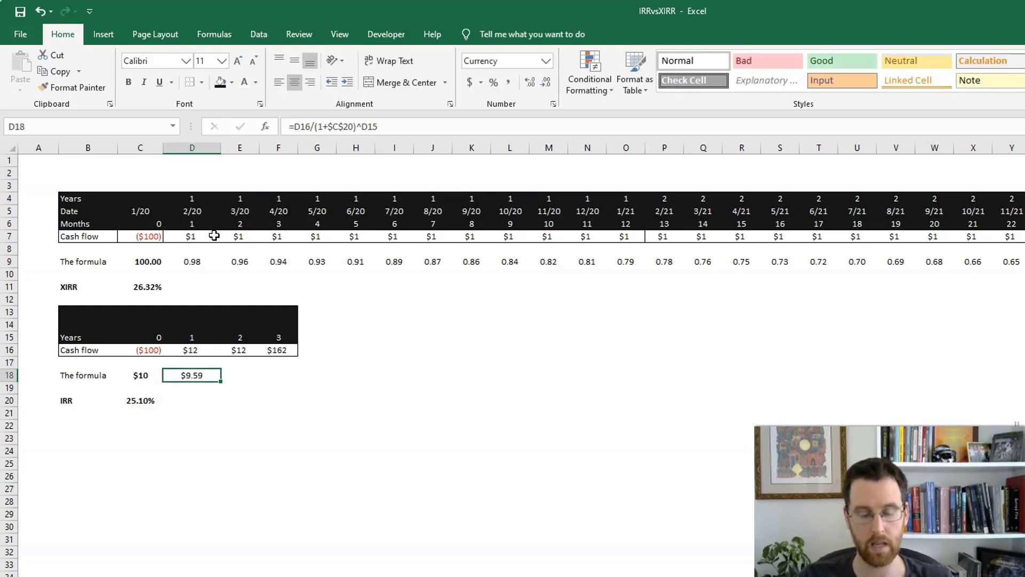
key("ctrl+c")
key("Right")
key("shift+Right")
key("ctrl+v")
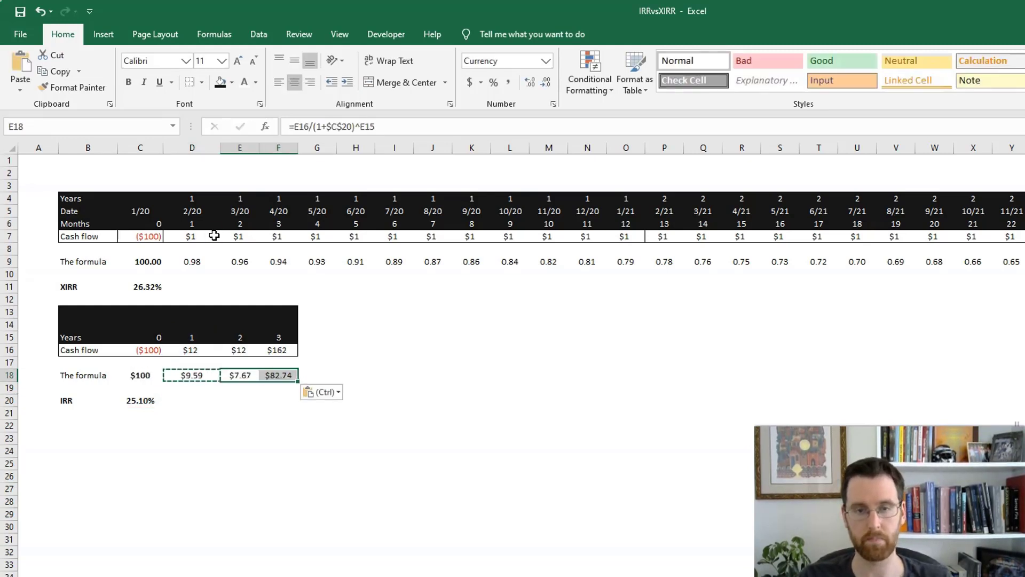
key("Left")
key("Left")
key("Left")
key("Right")
key("Right")
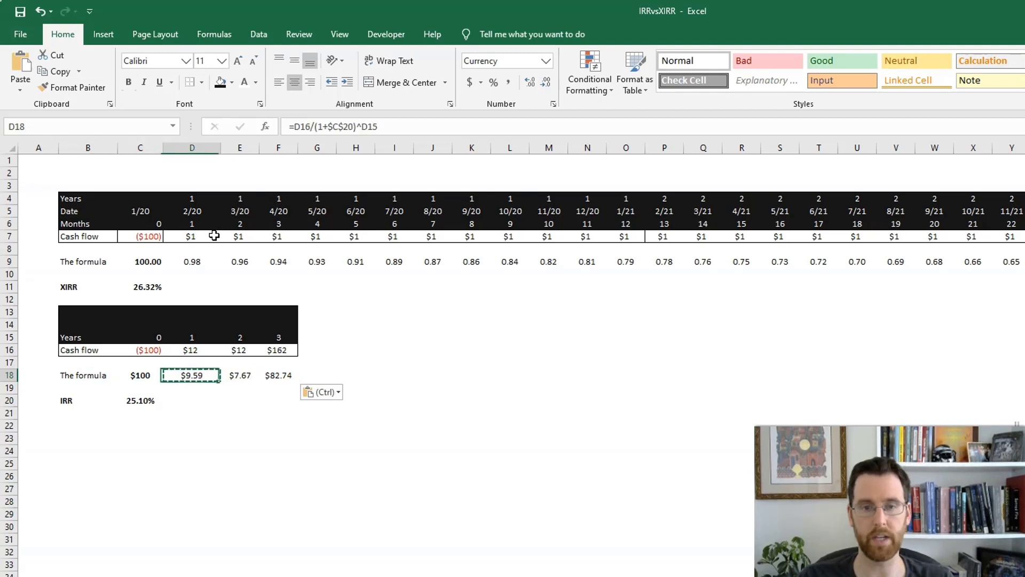
key("Right")
key("F2")
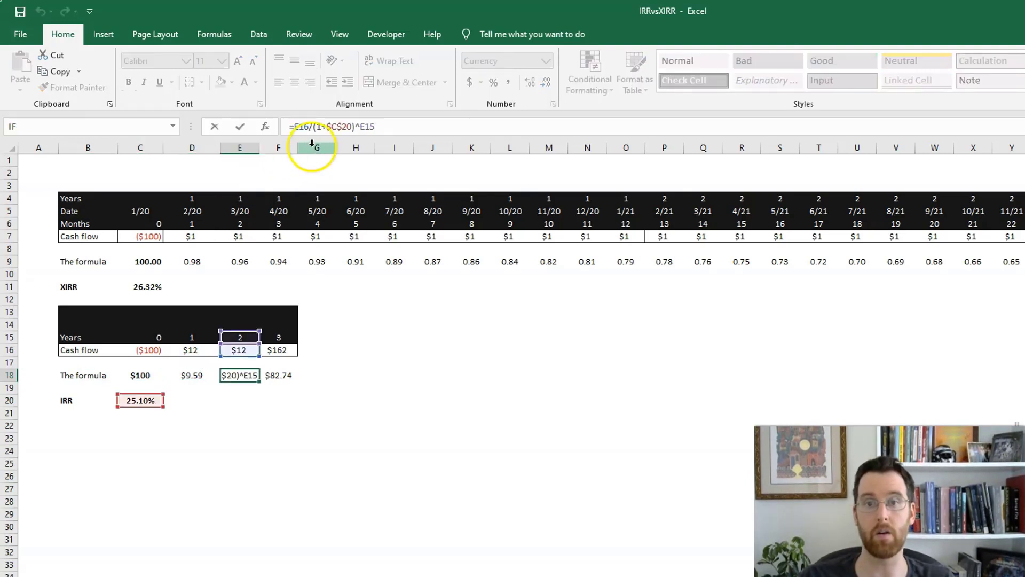
key("Escape")
key("Right")
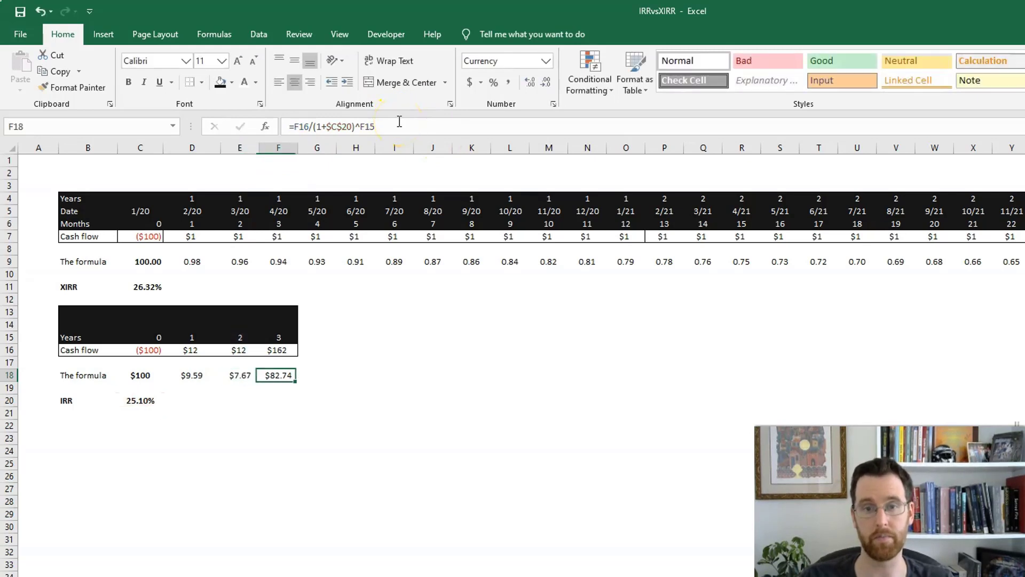
key("F2")
key("Escape")
key("Left")
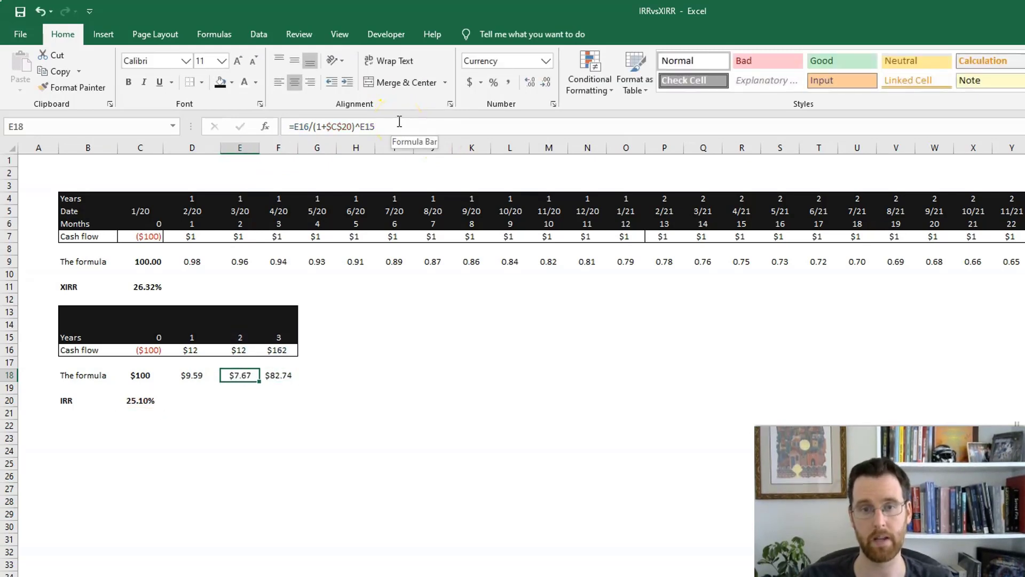
key("Left")
key("Left")
key("F2")
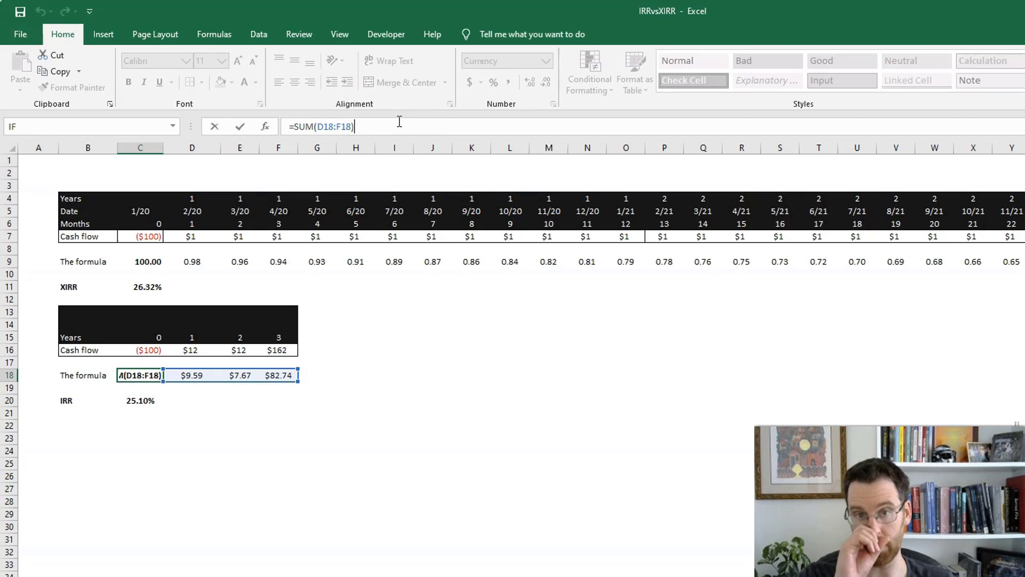
key("Escape")
key("Right")
key("Right")
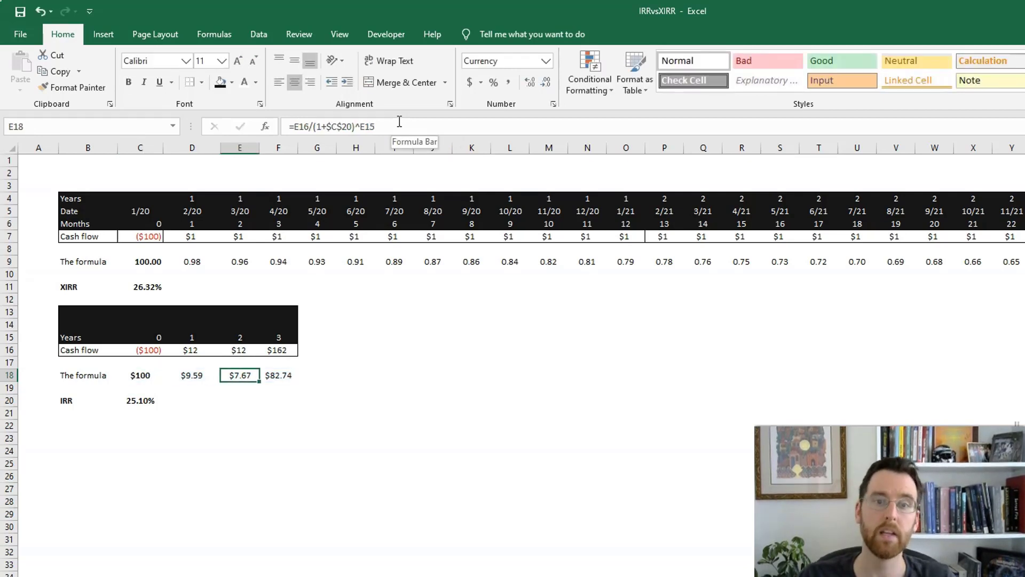
key("Up")
key("Up")
key("Up")
key("Up")
key("Up")
key("Up")
key("Up")
key("Up")
key("Up")
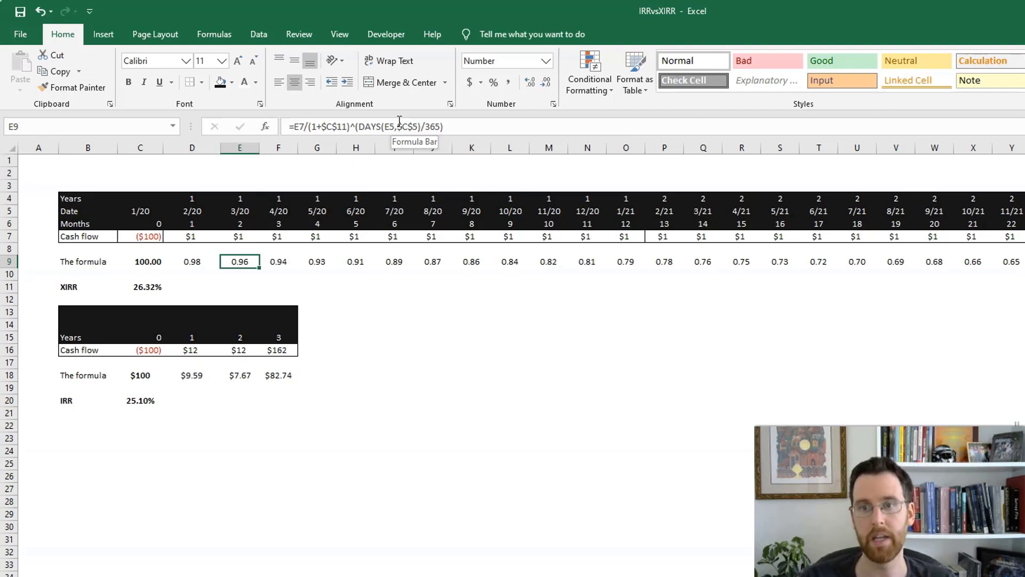
left_click(399, 124)
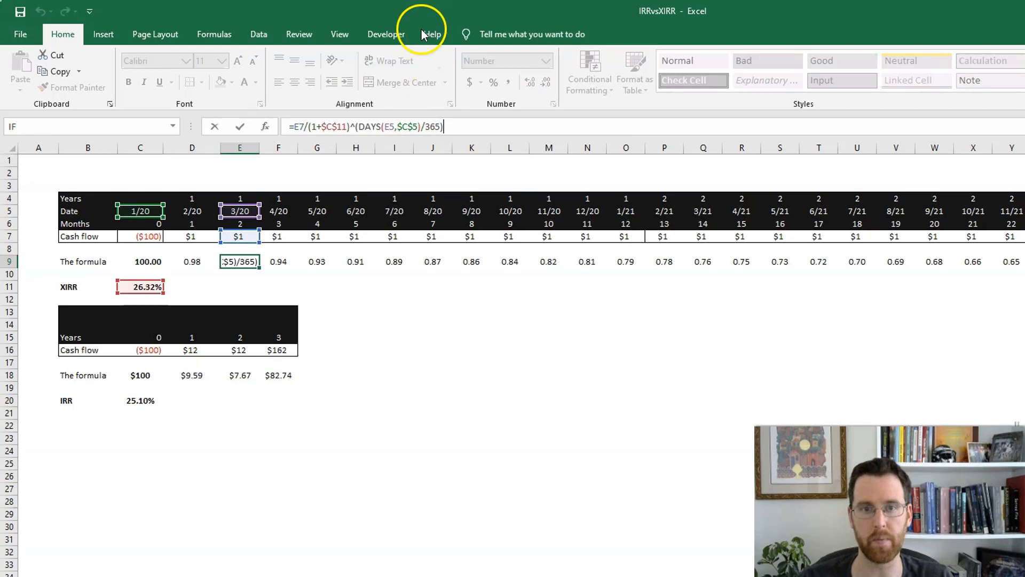
left_click_drag(365, 127, 395, 126)
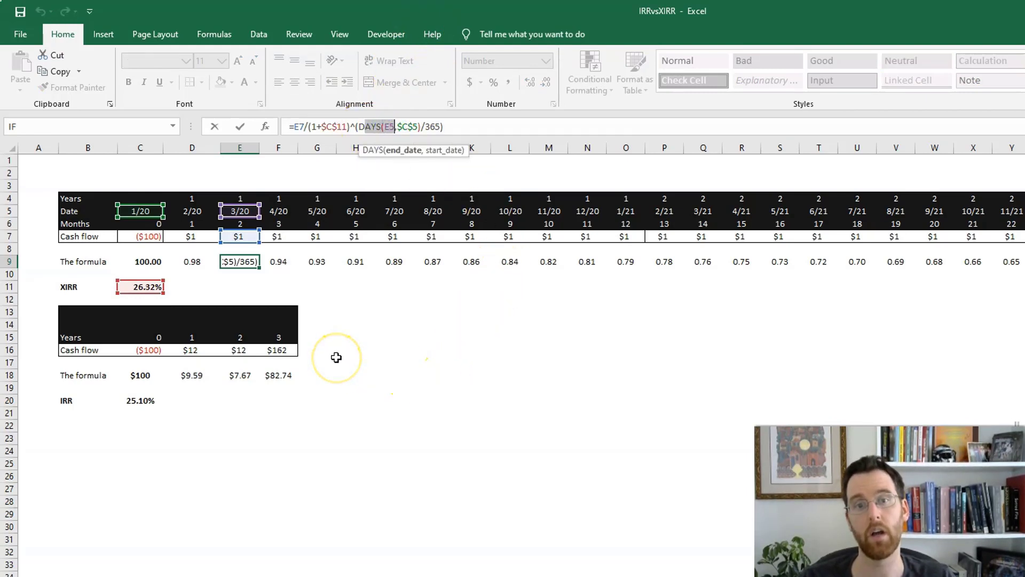
key("Escape")
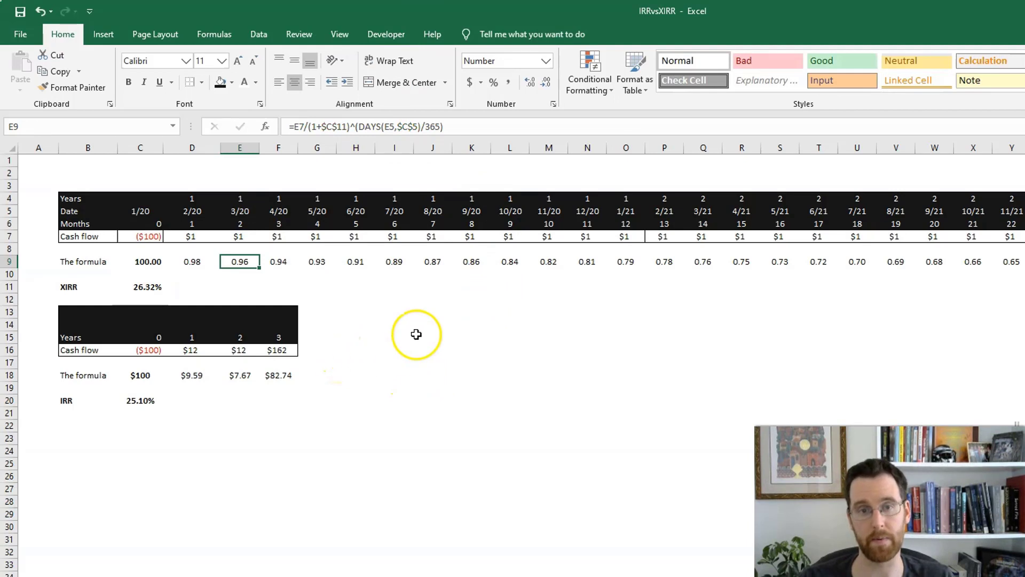
key("Left")
key("Left")
key("Down")
key("Down")
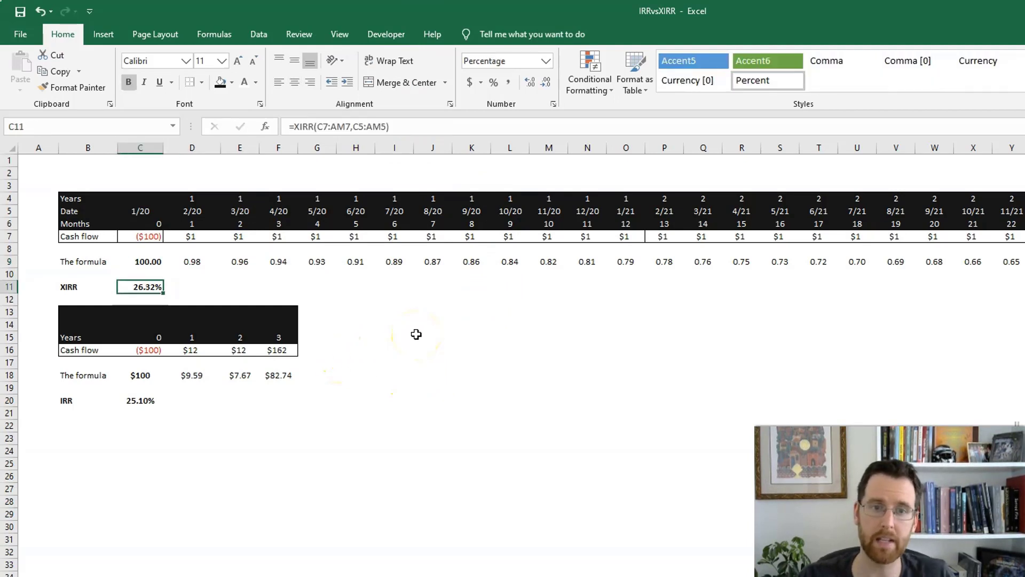
key("Down")
key("Down")
key("Down")
key("Down")
key("Down")
key("Down")
key("Down")
key("Down")
key("Down")
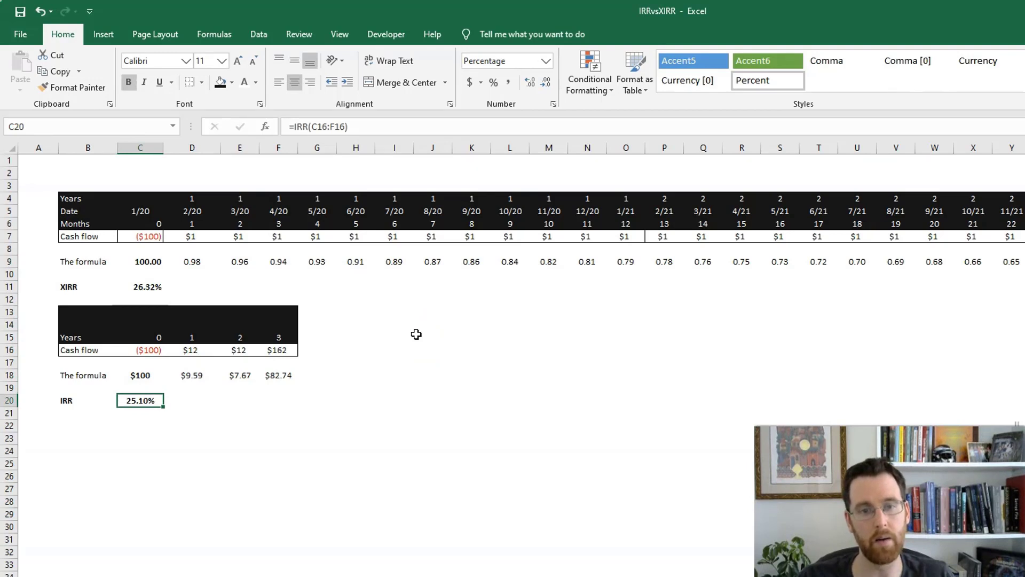
key("Up")
key("Up")
key("Up")
key("Up")
key("Up")
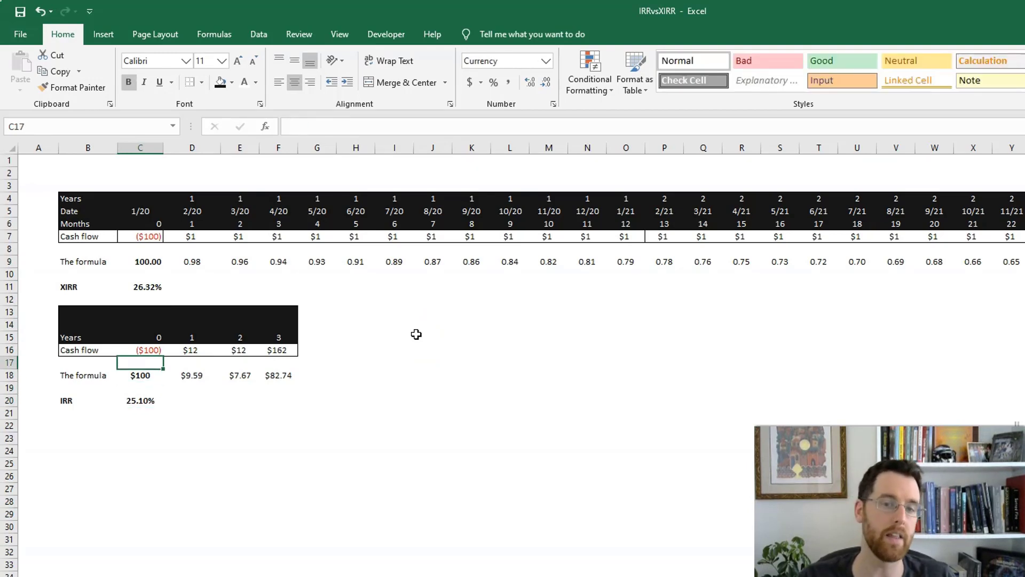
key("Up")
key("Up")
key("Up")
key("Up")
key("Up")
key("Up")
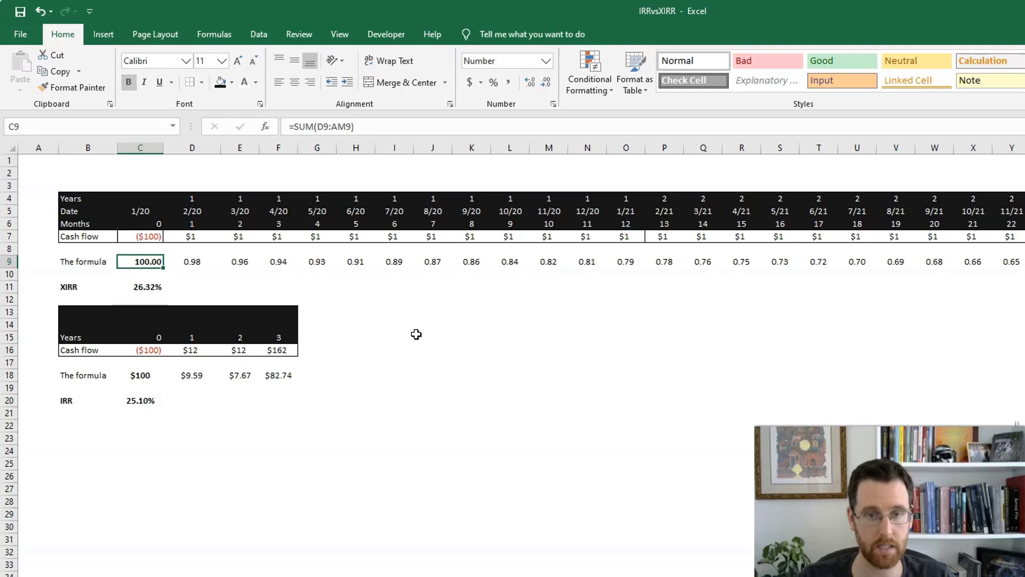
key("Up")
key("Up")
key("Right")
key("Right")
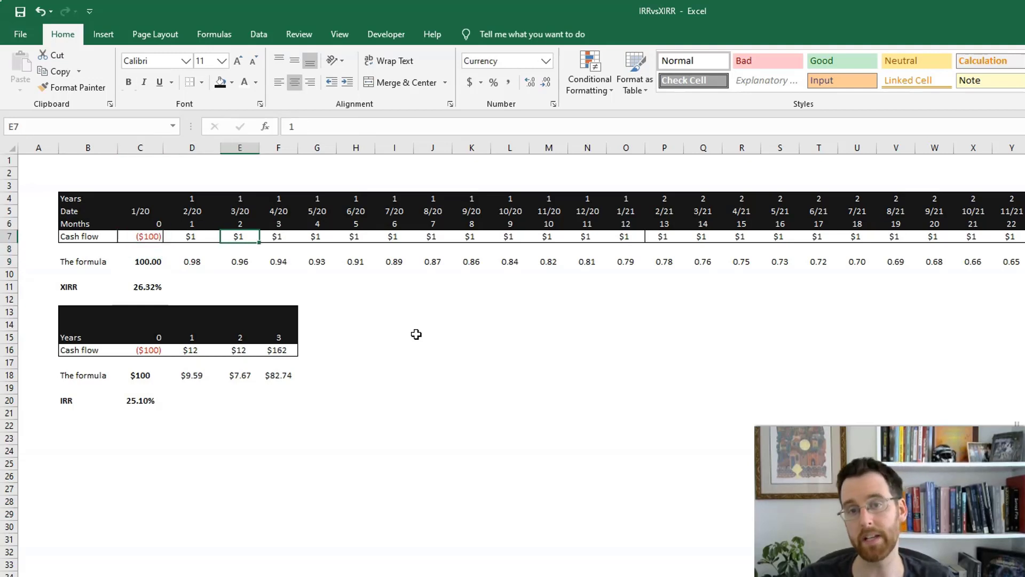
key("Left")
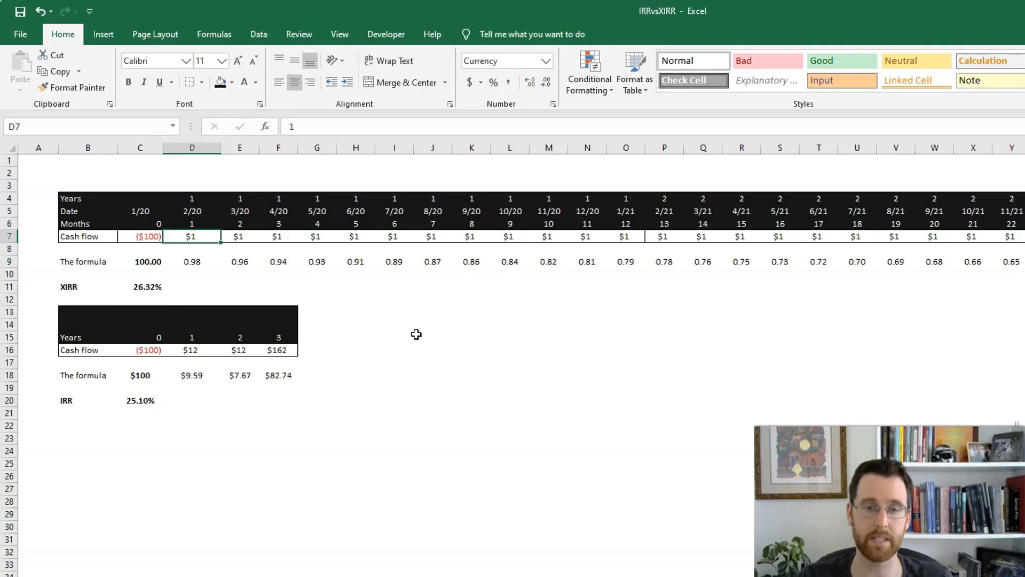
key("Right")
key("Down")
key("Down")
key("Up")
key("Up")
key("Left")
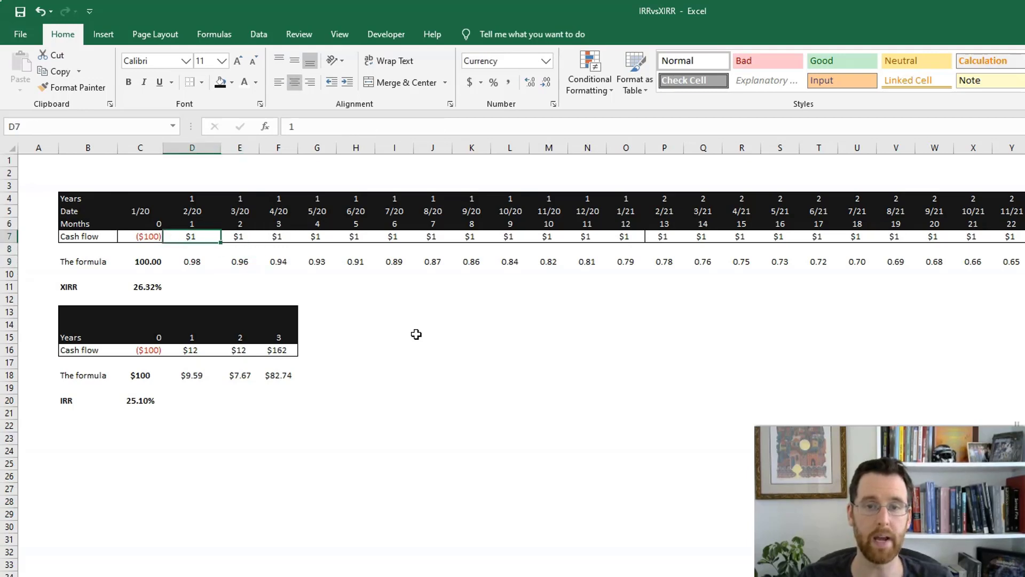
key("Right")
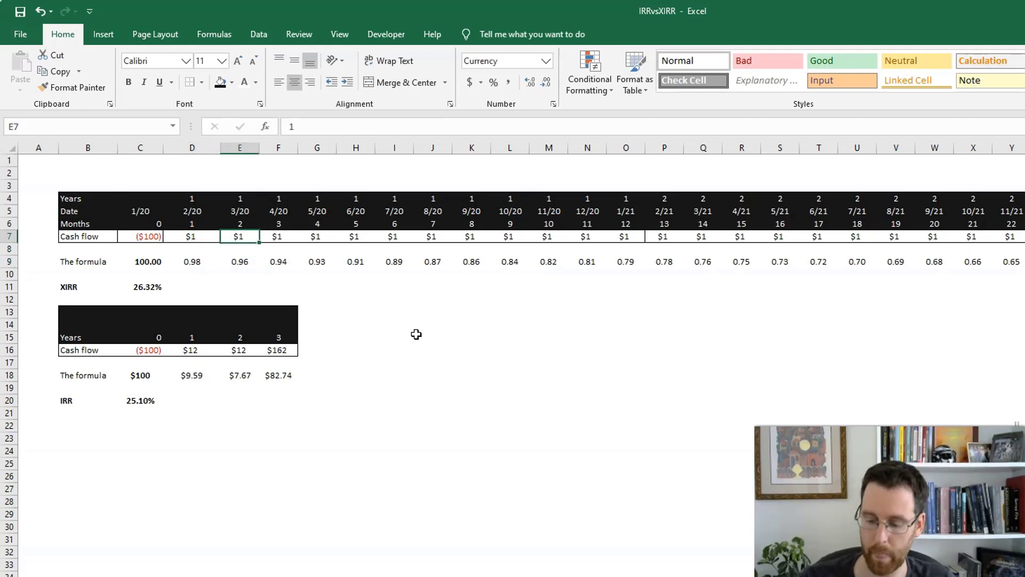
- Change the 3/20 cash flow in E7 to -20
type("-20")
key("Return")
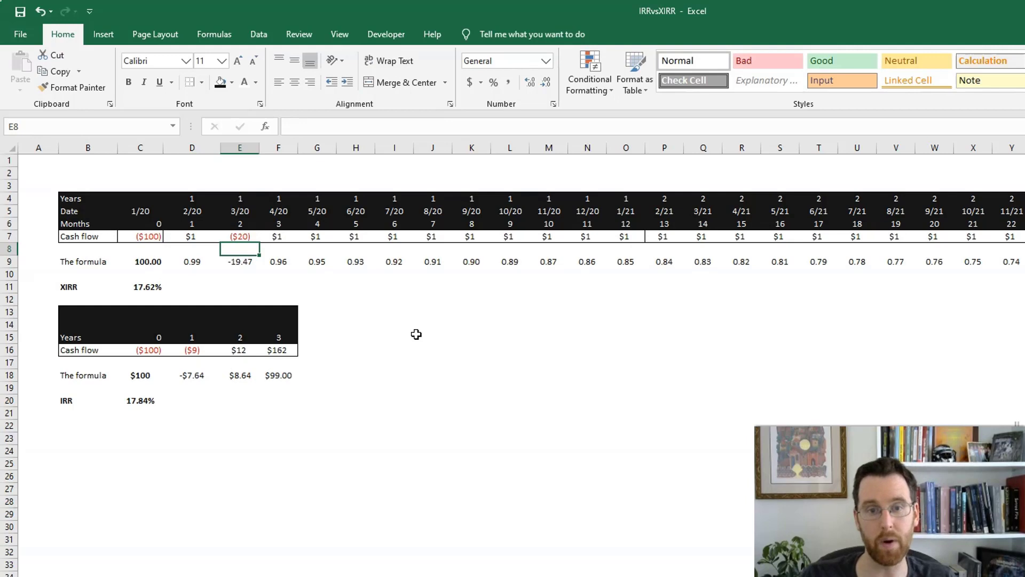
key("Up")
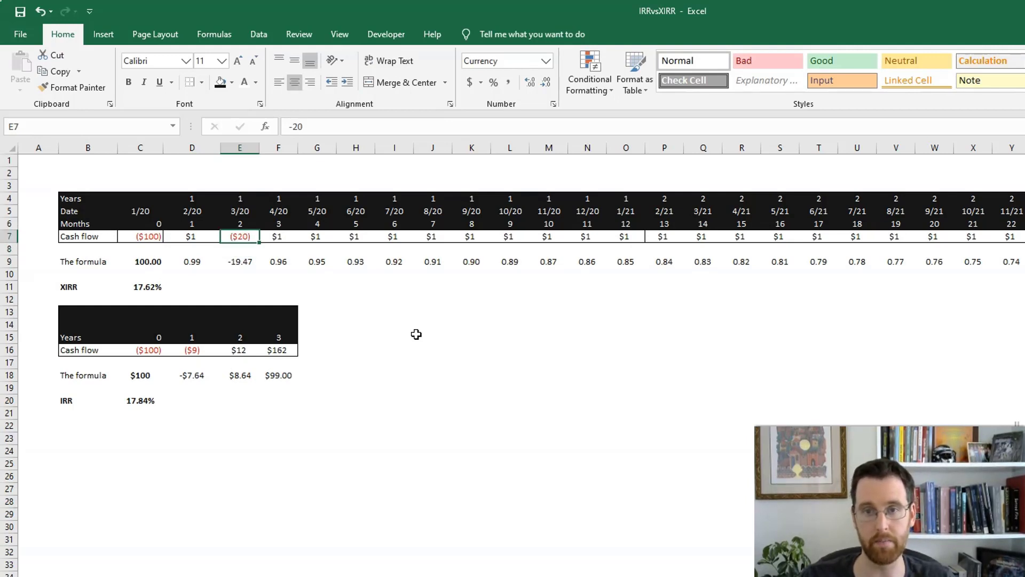
- Set the 1/21 cash flow in O7 to 22, replacing a first entry of 19
key("Right")
key("Right")
key("Right")
key("Right")
key("Right")
key("Right")
key("Right")
key("Right")
key("Right")
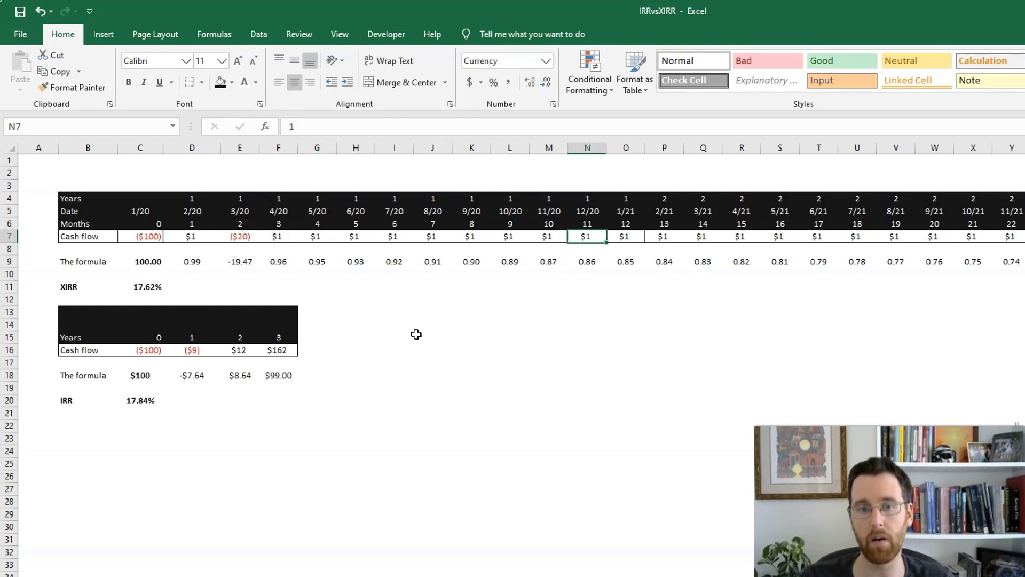
key("Right")
type("19")
key("Return")
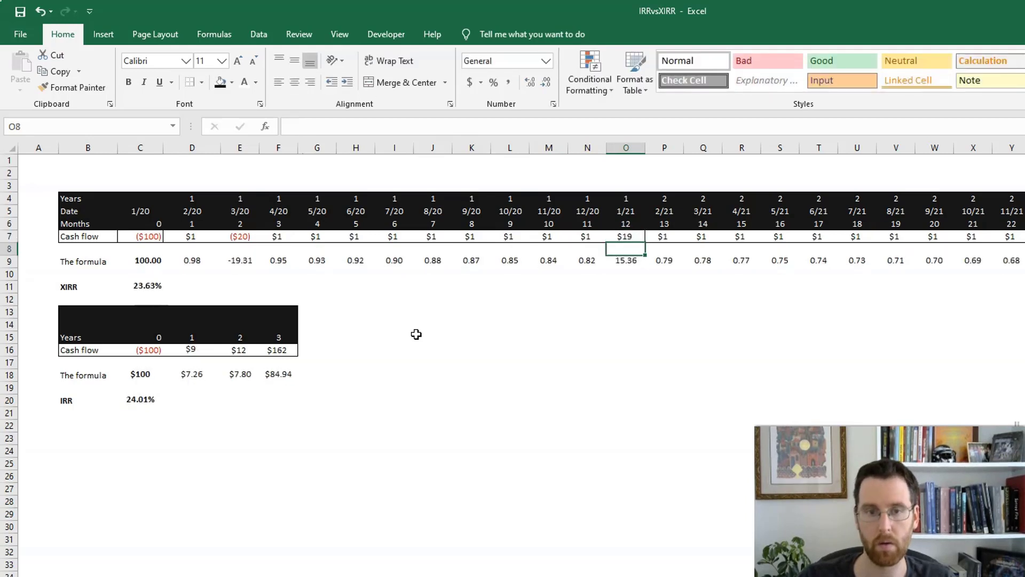
key("Up")
type("22")
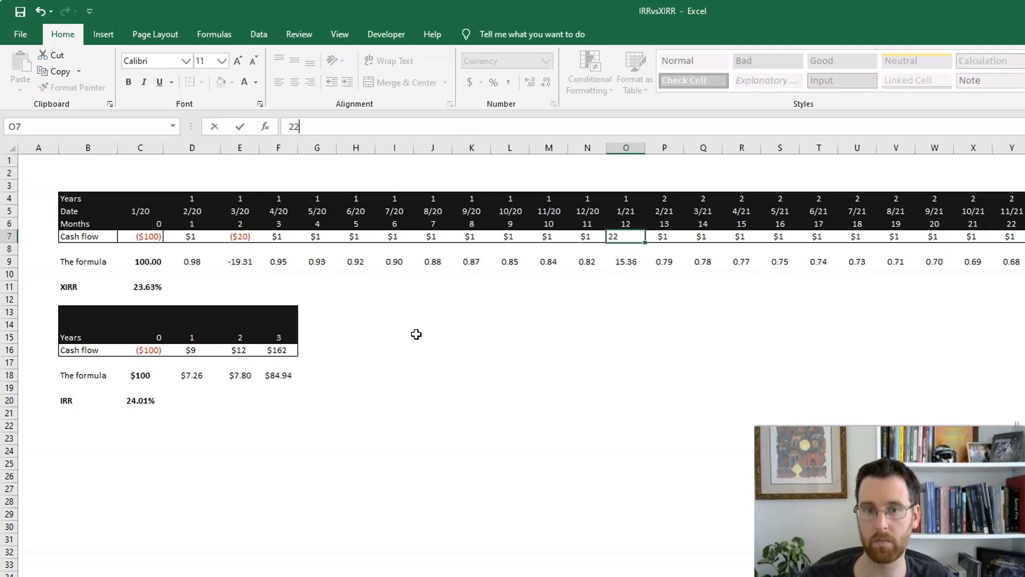
key("Return")
- Select the twelve year 1 monthly cash flows D7:O7
key("Up")
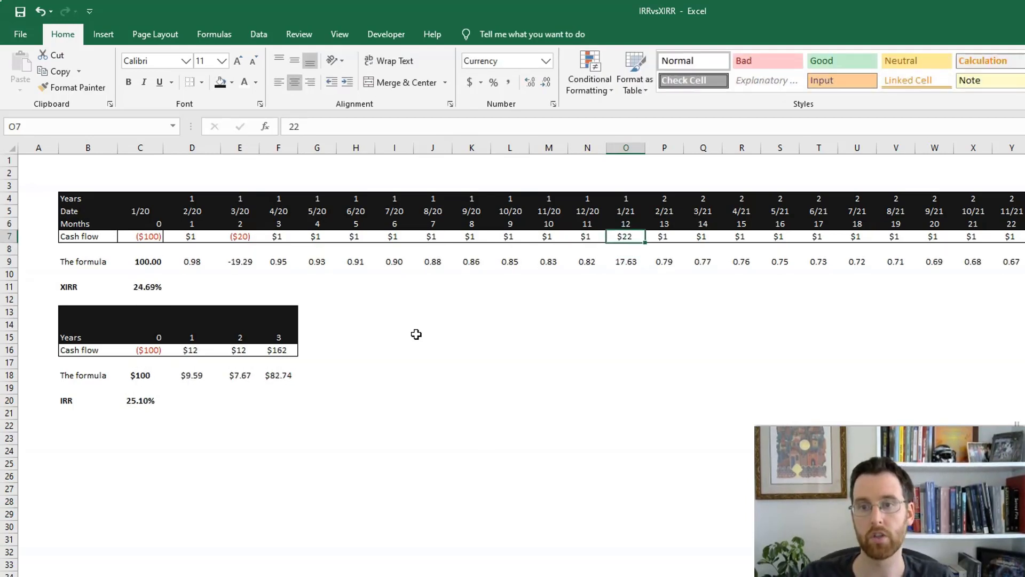
key("shift+Left")
key("shift+Left")
key("shift+Left")
key("shift+Left")
key("shift+Left")
key("shift+Left")
key("shift+Left")
key("shift+Left")
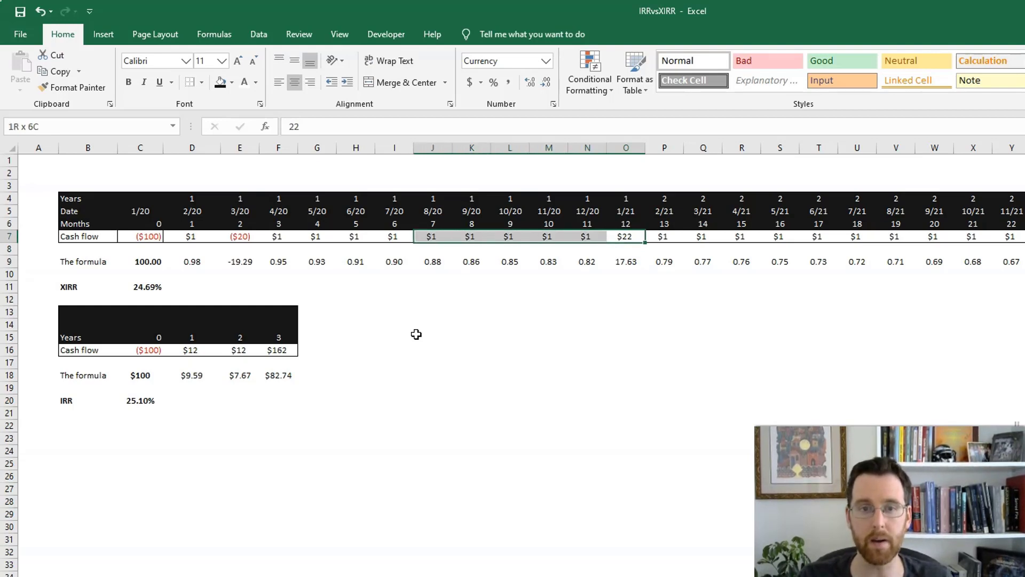
key("shift+Left")
key("shift+Left")
key("shift+Left")
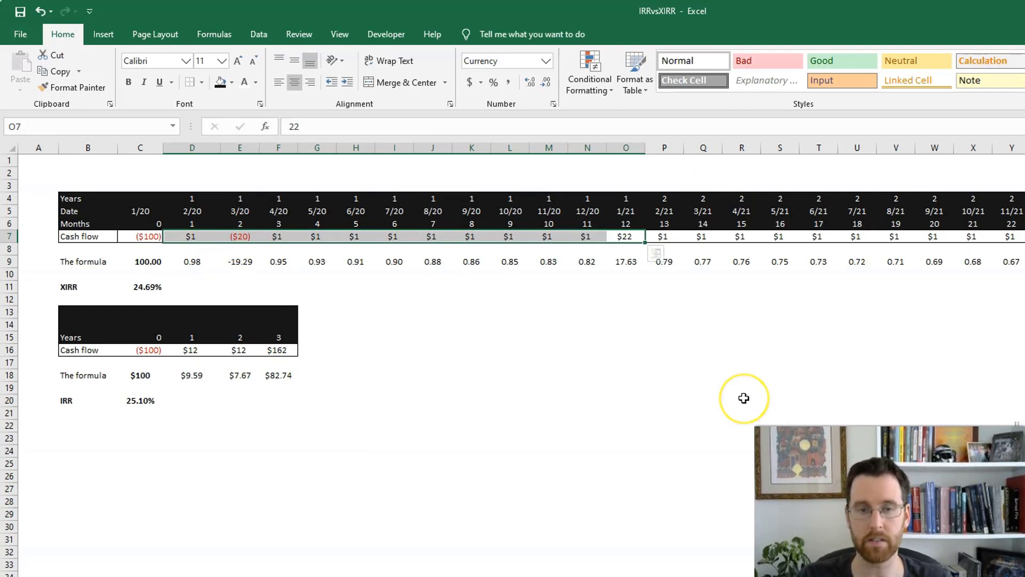
key("Down")
key("Down")
key("Left")
key("Left")
key("Left")
key("Left")
key("Left")
key("Left")
key("Left")
key("Left")
key("Left")
key("Left")
key("Left")
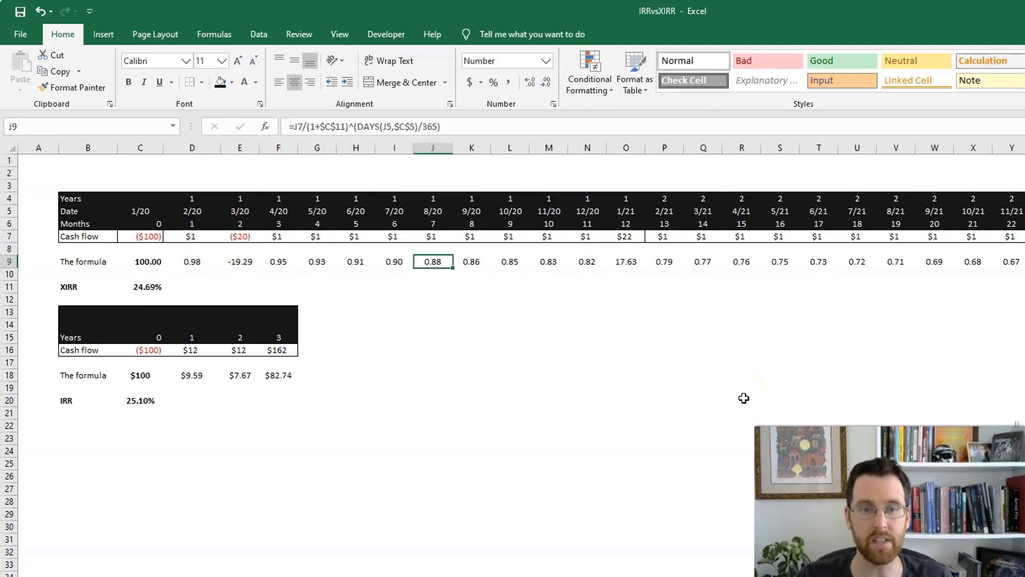
key("Down")
key("Down")
key("Left")
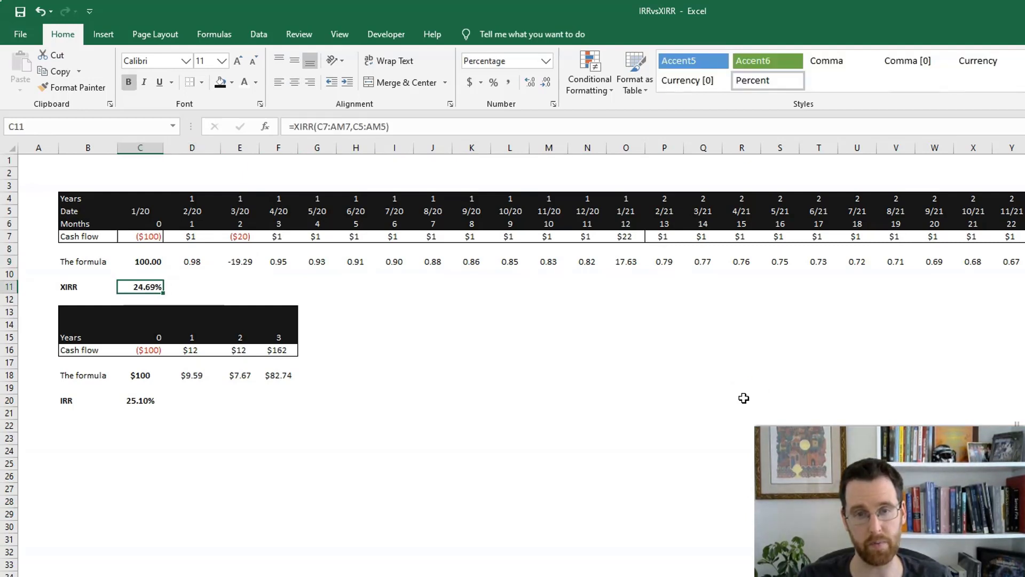
key("Down")
key("Down")
key("Down")
key("Down")
key("Down")
key("Down")
key("Down")
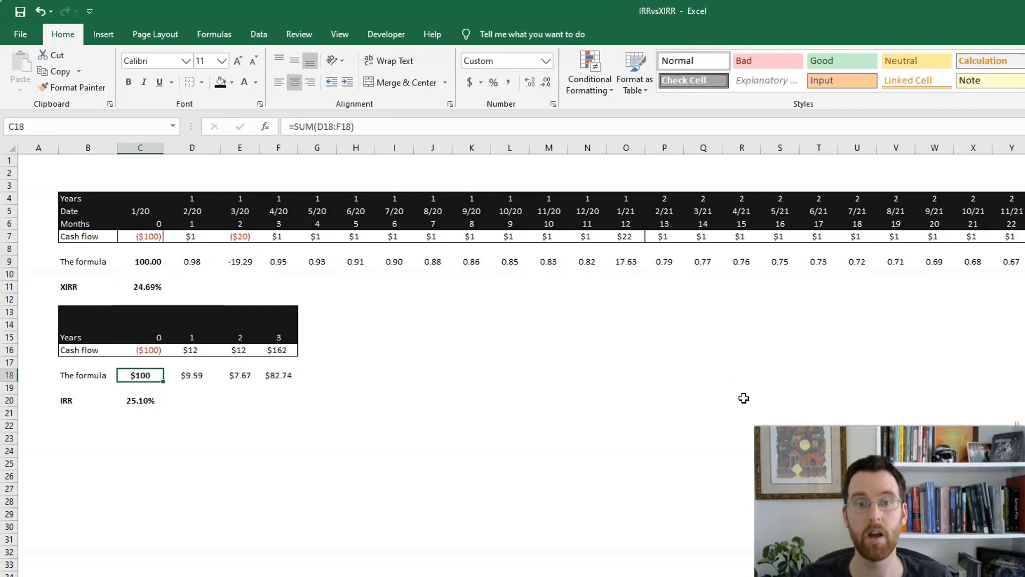
key("Up")
key("Up")
key("Right")
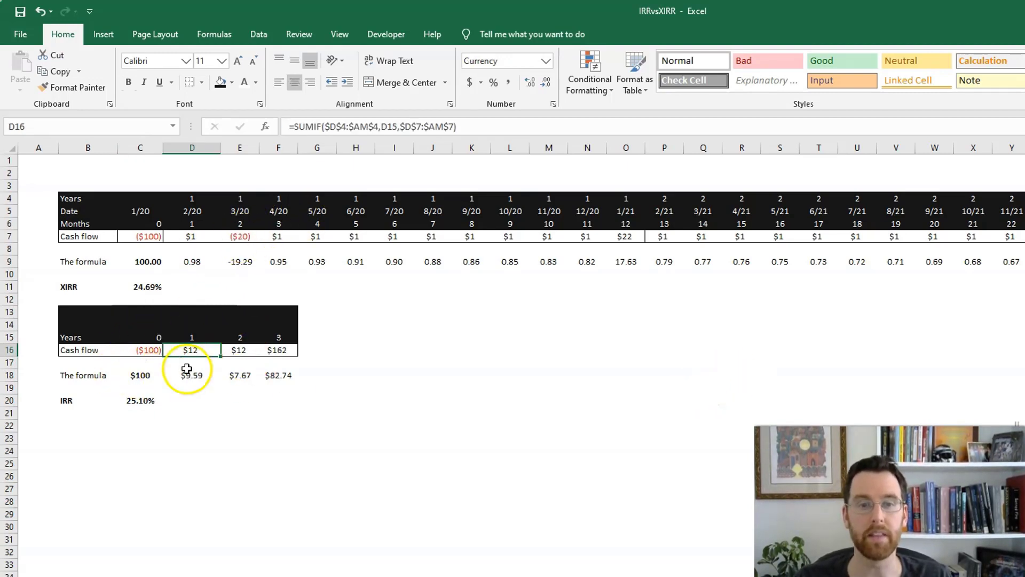
double_click(189, 350)
key("Escape")
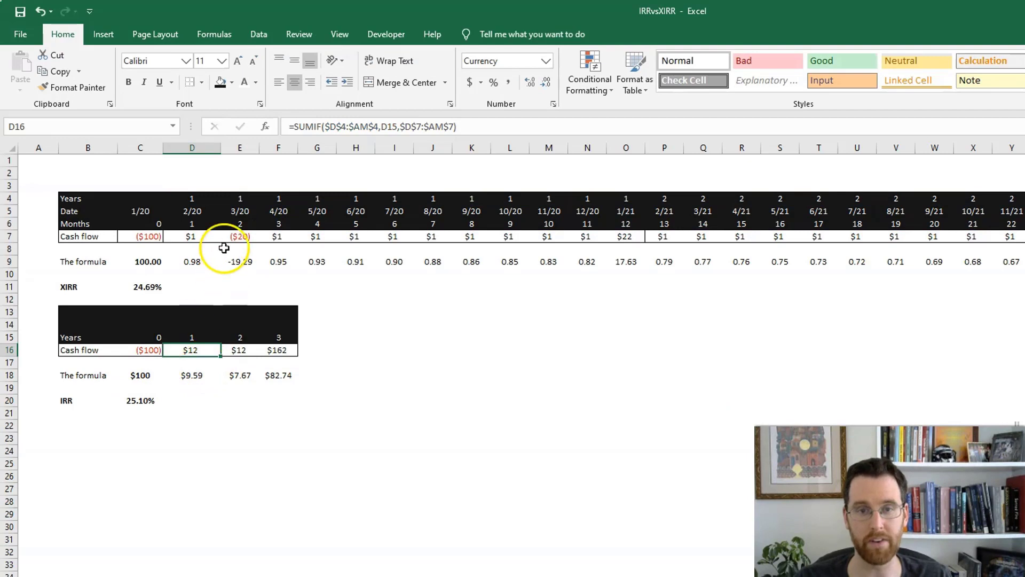
left_click_drag(198, 235, 593, 241)
left_click(185, 263)
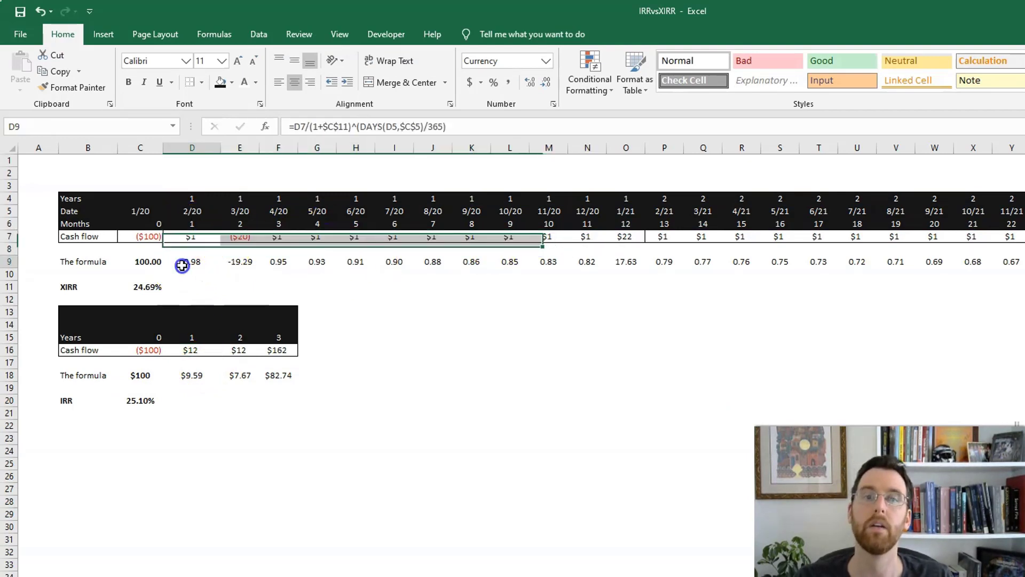